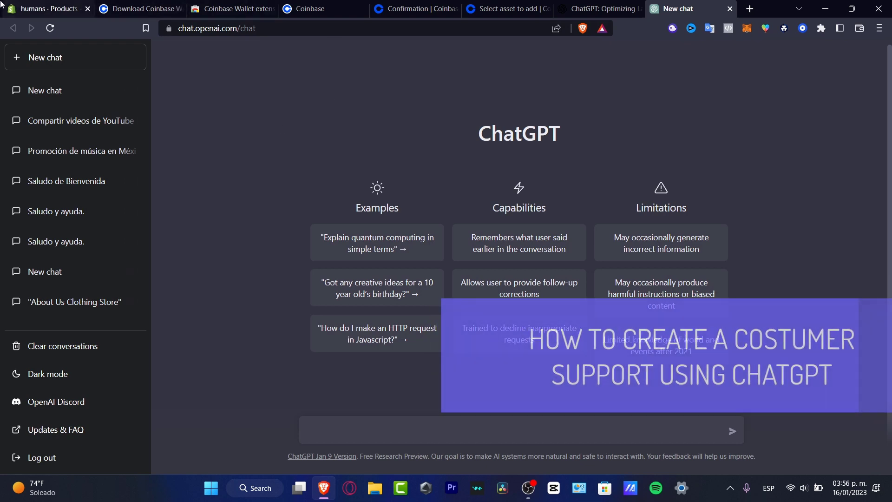
# Step: Look over the Shopify admin's Orders page, then return to Home
pyautogui.click(49, 8)
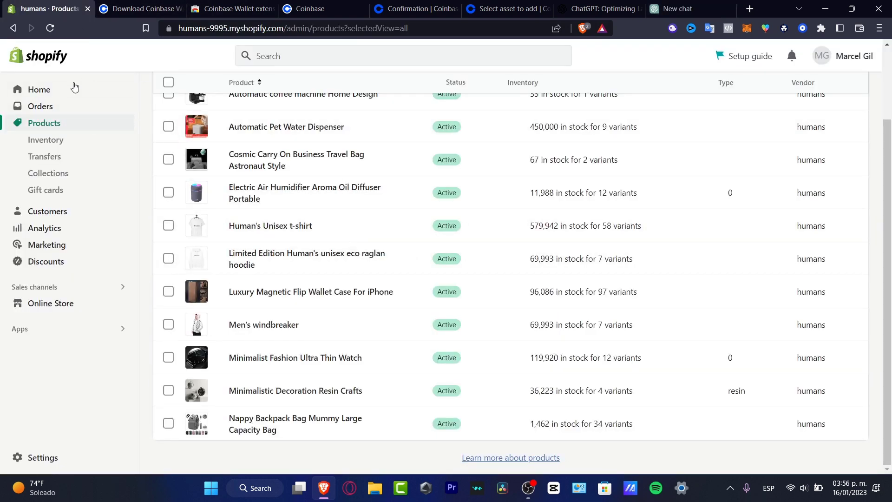
pyautogui.click(44, 106)
pyautogui.click(39, 91)
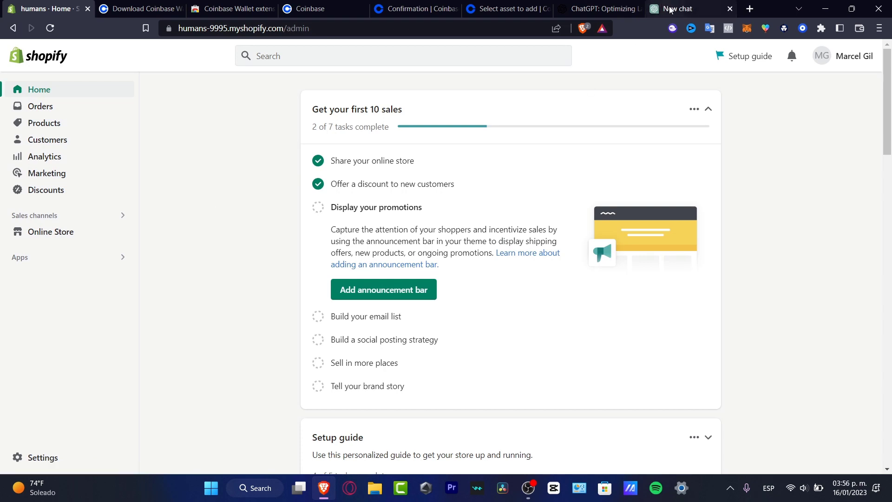
# Step: Move the ChatGPT chat tab beside Shopify and close both Coinbase tabs
pyautogui.moveTo(660, 4); pyautogui.dragTo(139, 4)
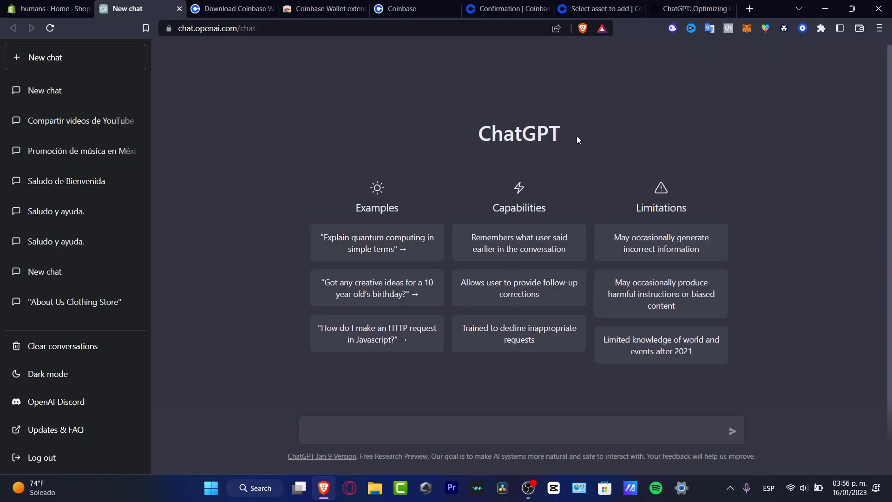
pyautogui.click(637, 11)
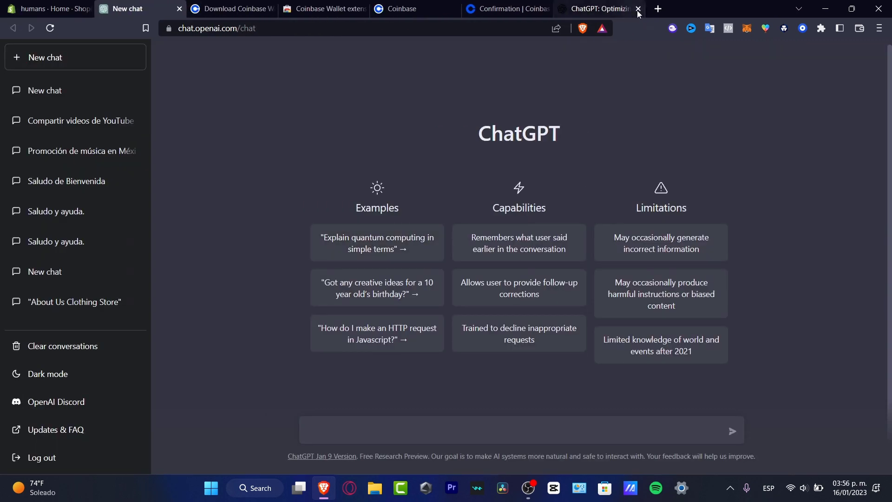
pyautogui.click(542, 10)
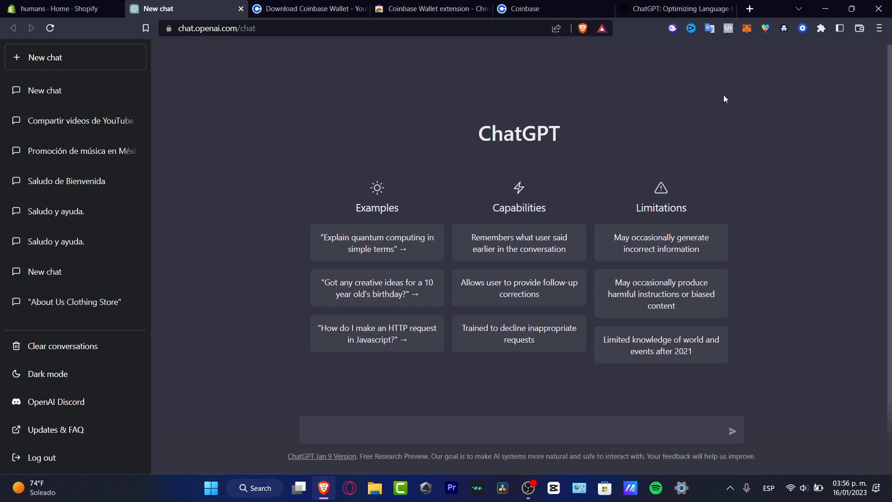
# Step: Open Online Store themes in the Shopify admin and scroll through the page
pyautogui.click(74, 9)
pyautogui.click(82, 235)
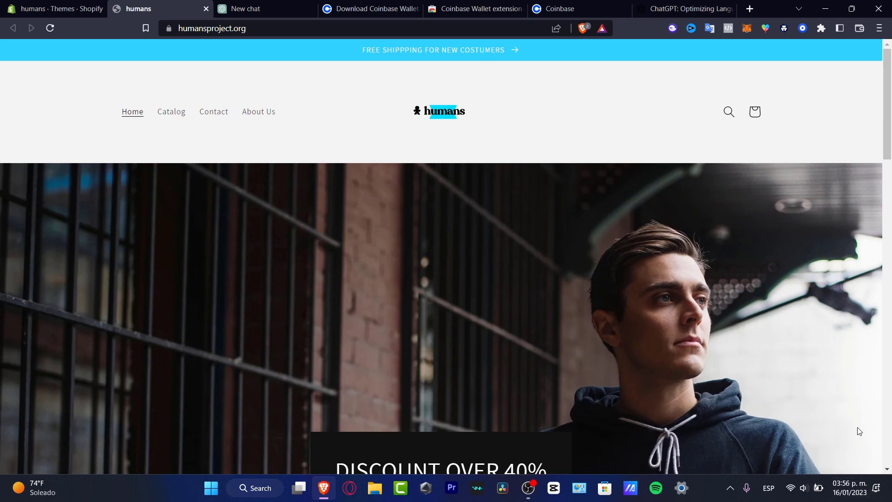
pyautogui.scroll(-12, 849, 444)
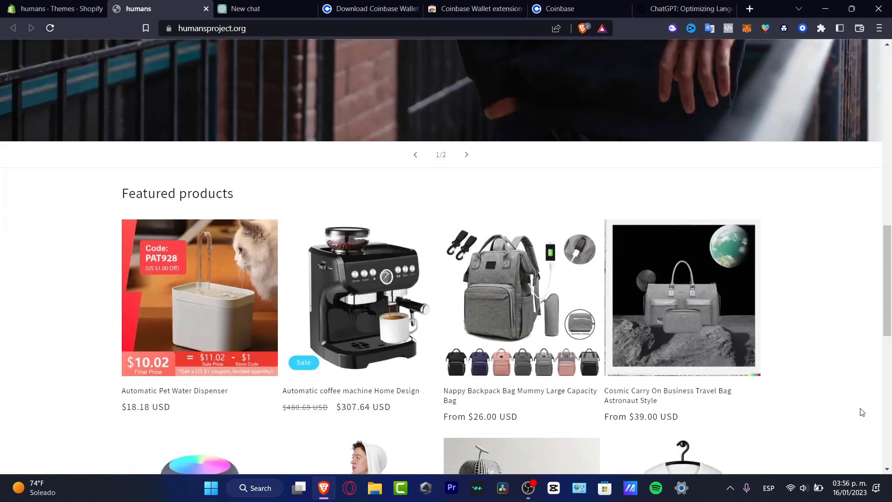
pyautogui.scroll(-3, 860, 413)
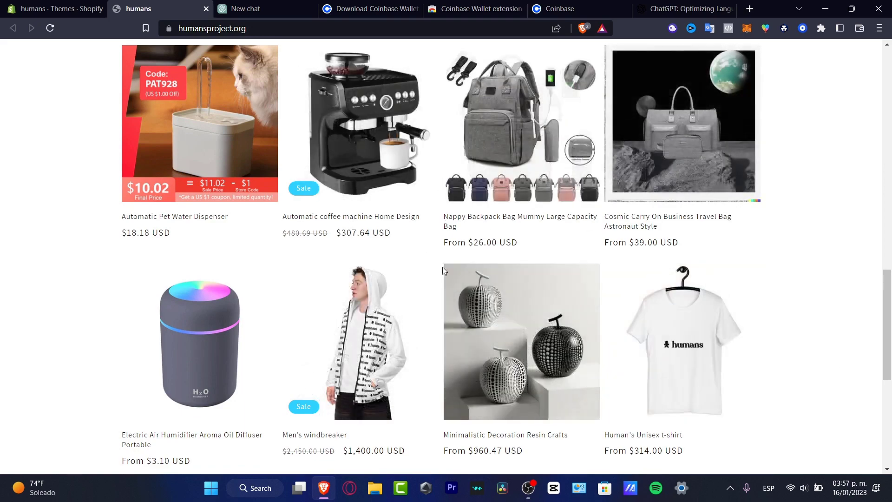
# Step: Place the ChatGPT blog tab right after the chat and return to the empty chat
pyautogui.click(719, 3)
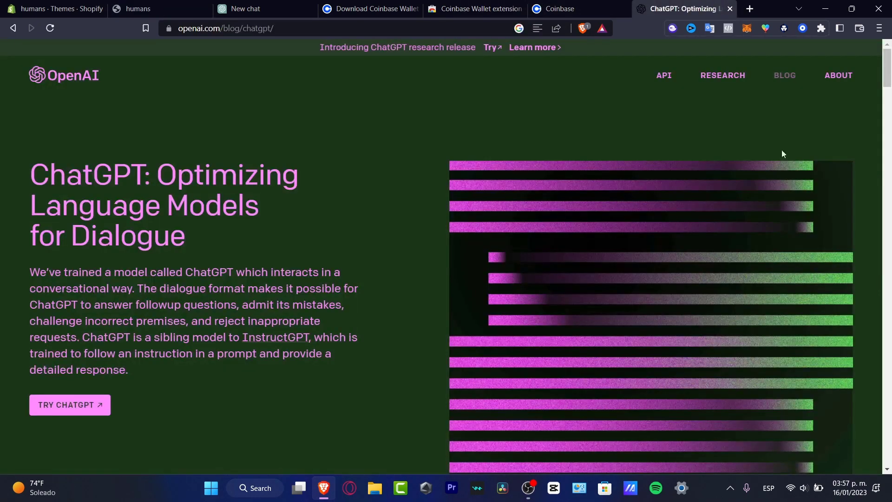
pyautogui.click(254, 4)
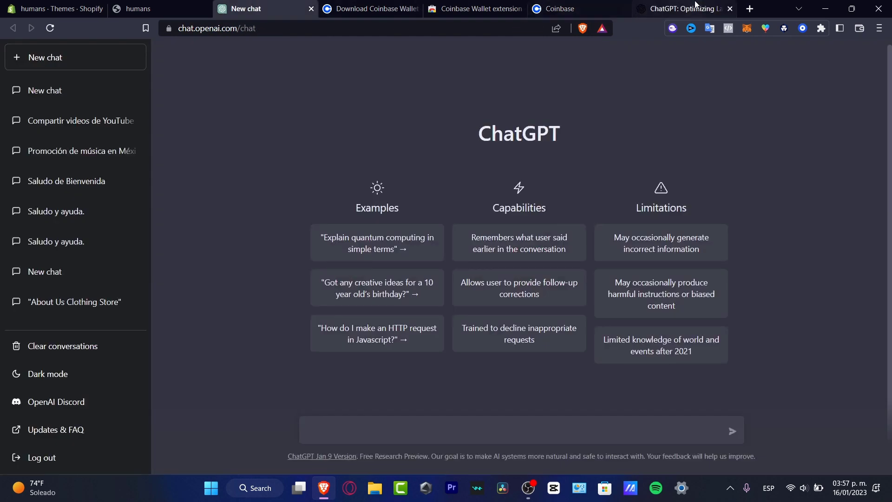
pyautogui.moveTo(692, 5); pyautogui.dragTo(372, 4)
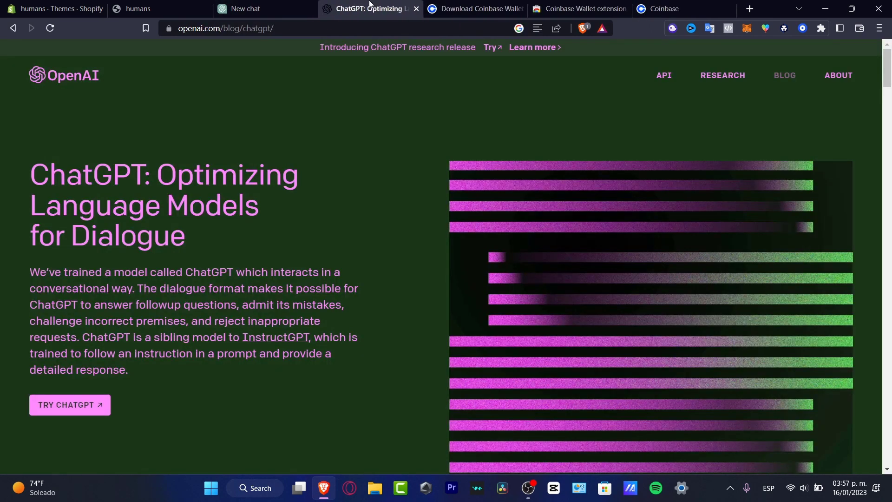
pyautogui.click(280, 6)
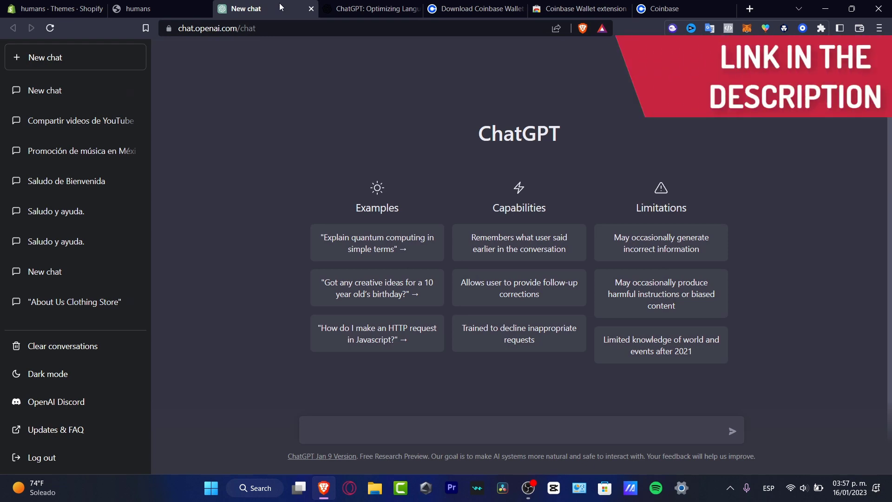
pyautogui.click(60, 9)
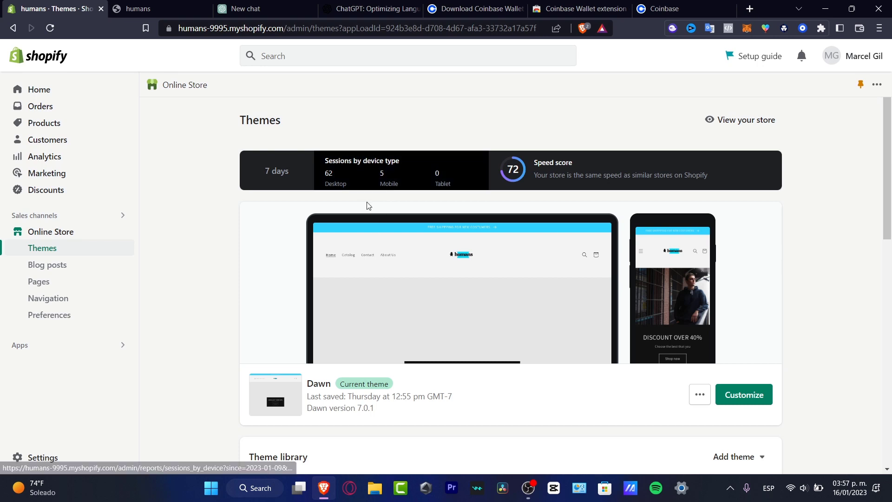
# Step: Open the FAQ's page from Online Store > Pages and scroll through its five Q&A pairs
pyautogui.click(82, 283)
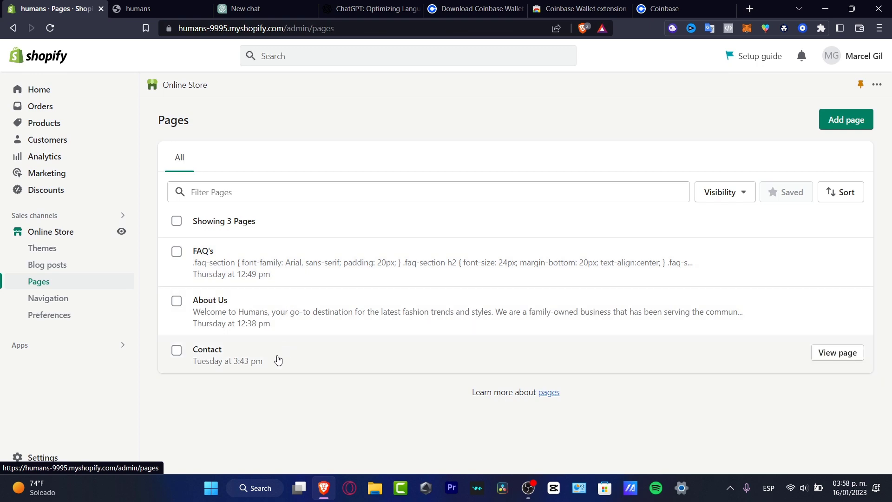
pyautogui.click(442, 279)
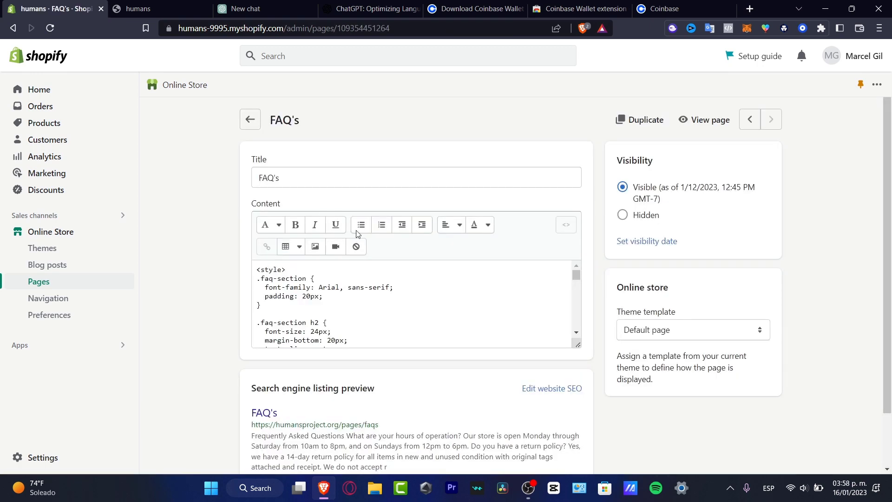
pyautogui.scroll(-4, 439, 299)
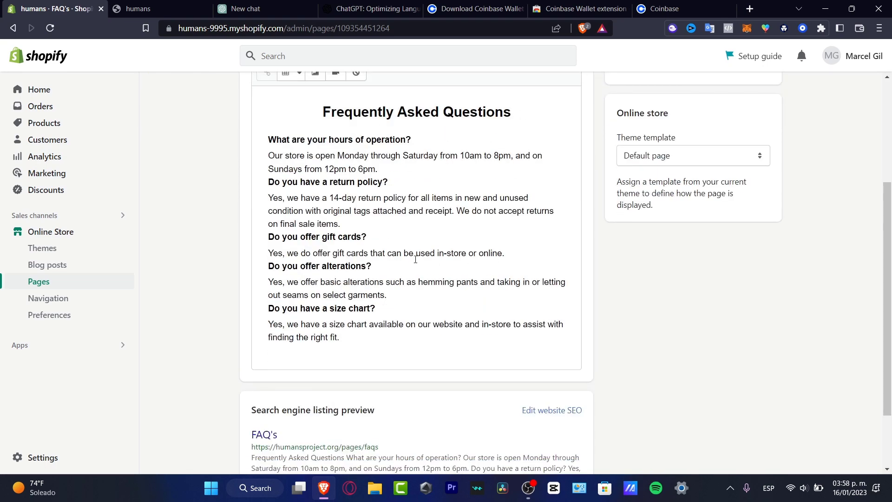
pyautogui.scroll(4, 566, 284)
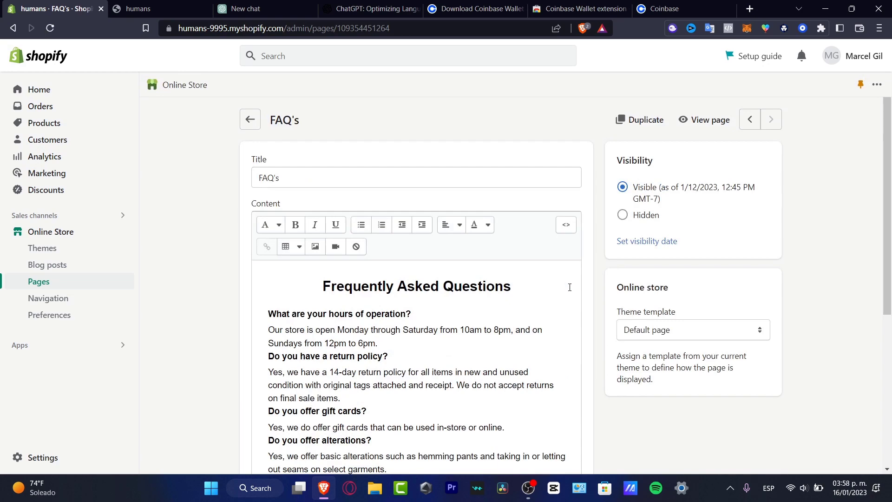
pyautogui.scroll(-4, 569, 287)
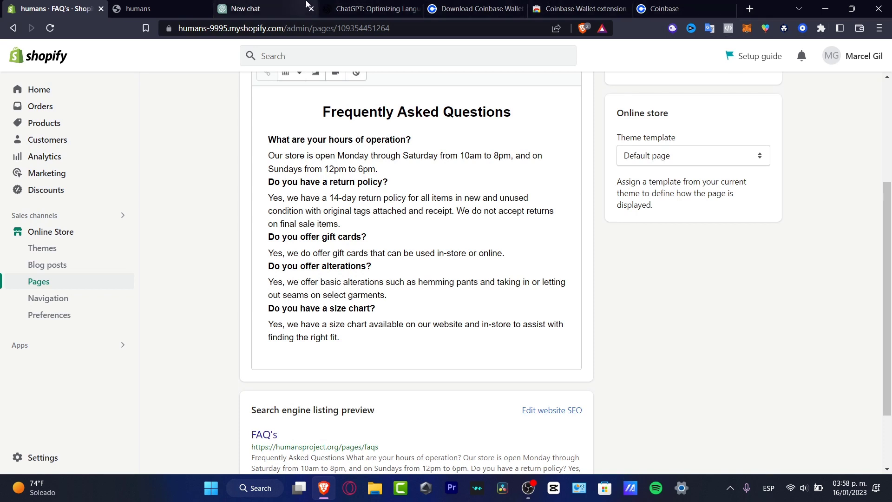
# Step: Send ChatGPT 'I have a online store focused into clothes and I need help with some FAQ questions'
pyautogui.click(281, 6)
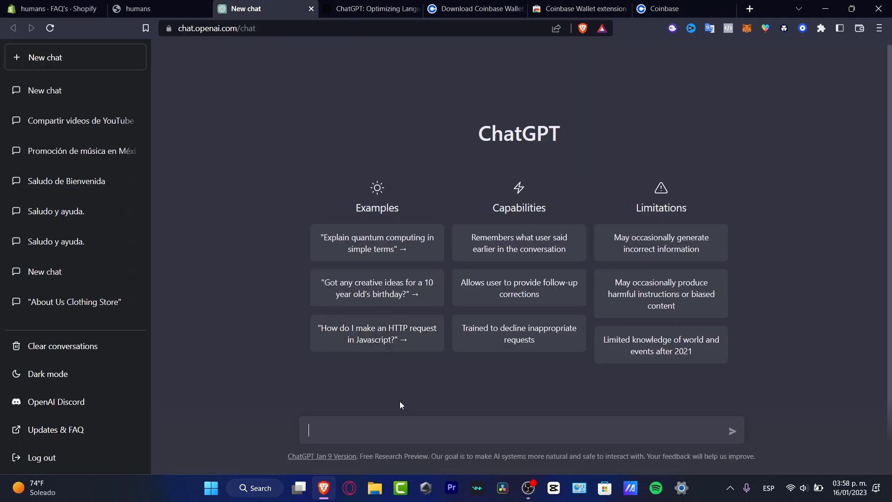
pyautogui.write('I have a online store focused into clothes and I need help with some FAQ questions')
pyautogui.press('Return')
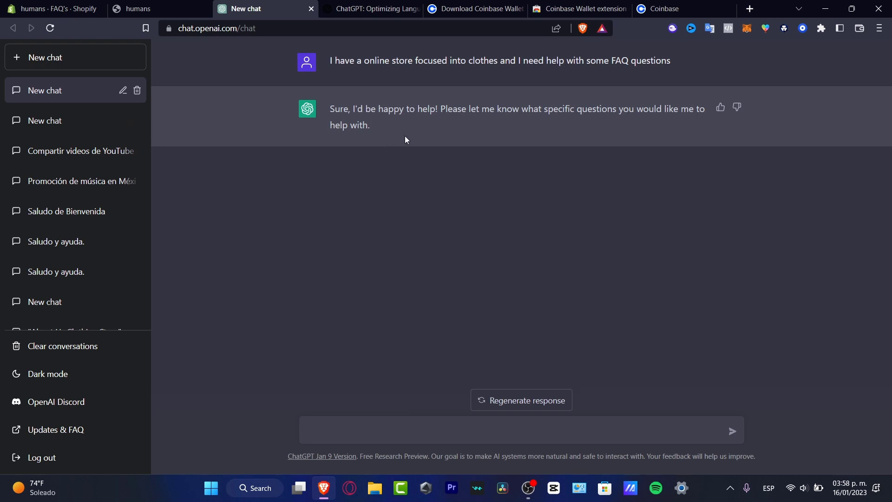
# Step: Start a follow-up asking to answer questions about shipment status and tracking orders
pyautogui.moveTo(507, 110); pyautogui.dragTo(377, 121)
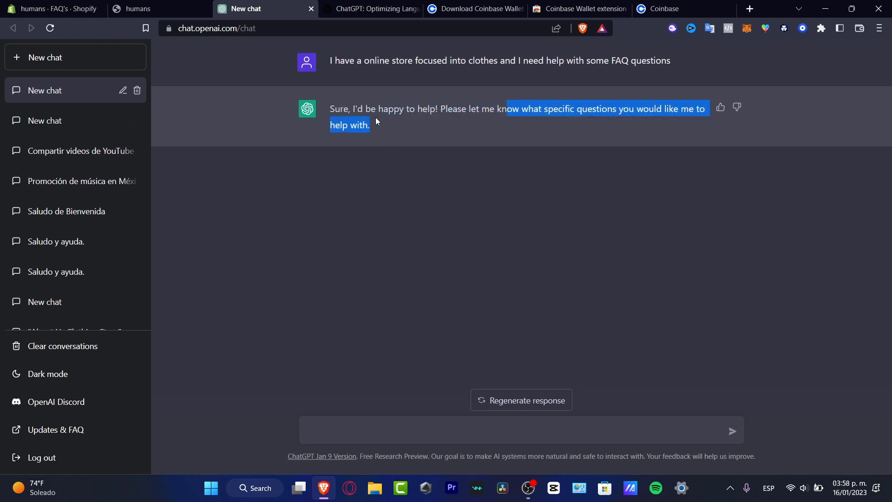
pyautogui.click(453, 431)
pyautogui.write('I need to answer questions about the')
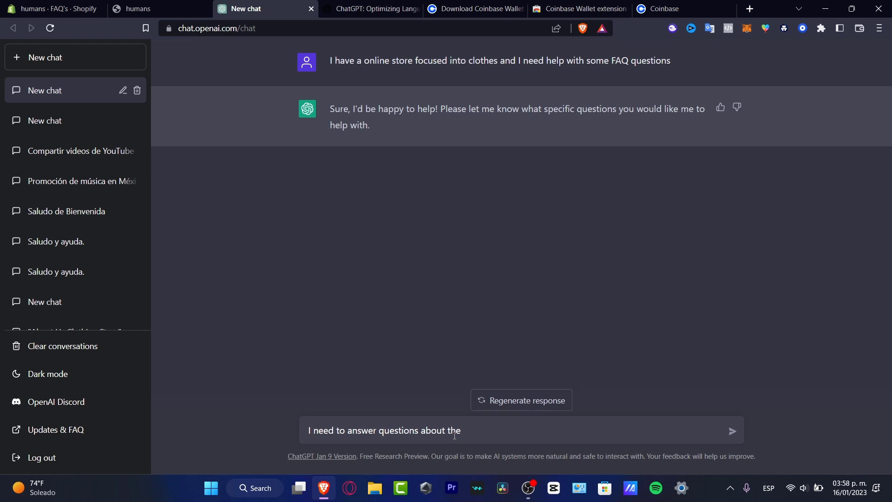
pyautogui.write('shipment status, trackings orders,')
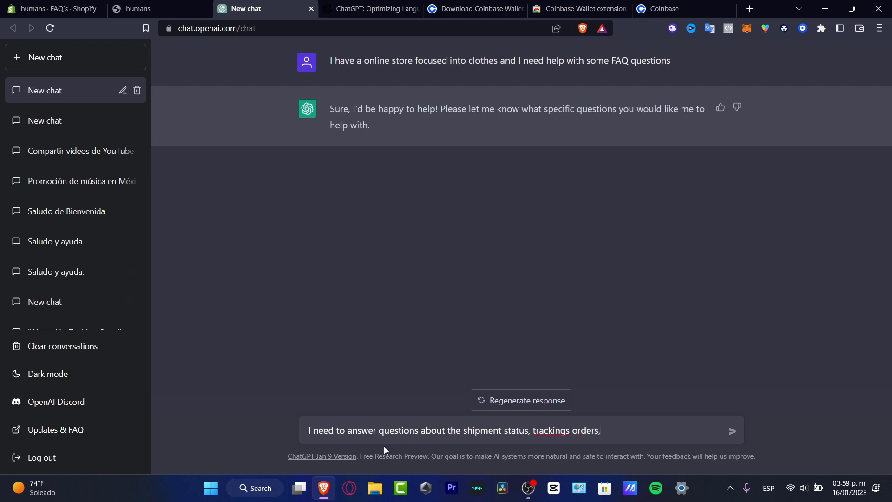
# Step: Browse the Men's windbreaker product page on the humans storefront
pyautogui.click(139, 8)
pyautogui.click(377, 392)
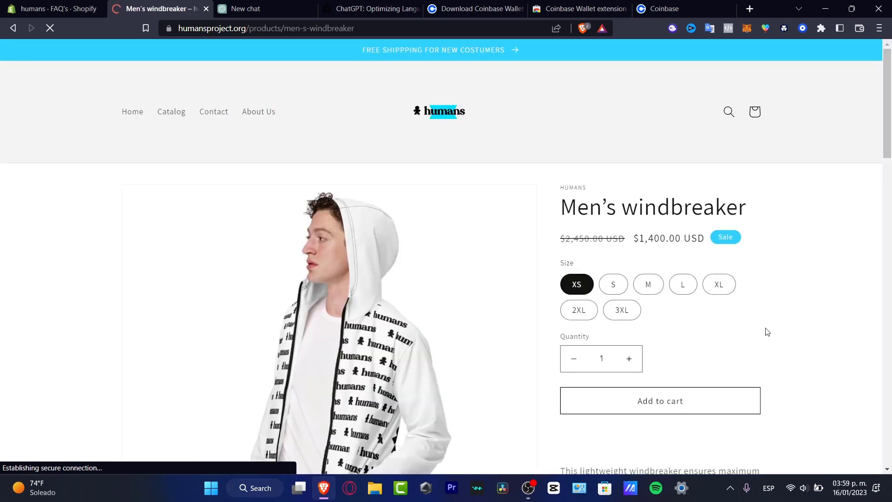
pyautogui.scroll(-3, 769, 339)
pyautogui.scroll(-3, 784, 348)
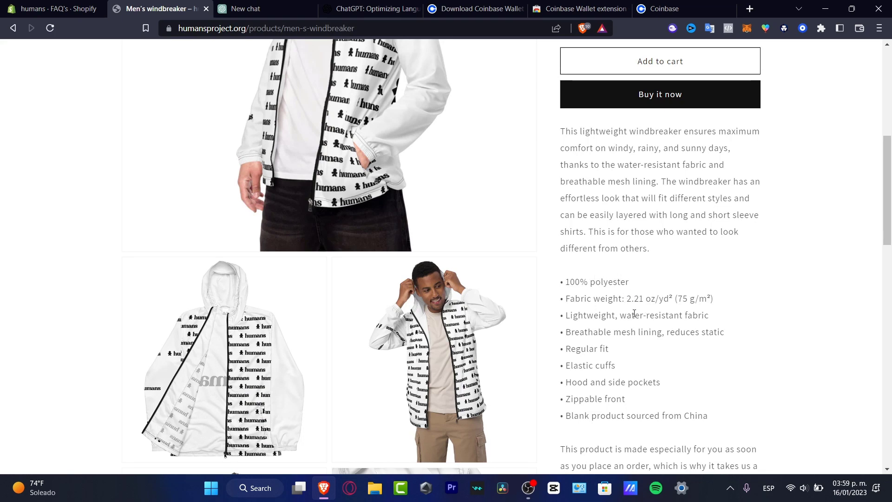
pyautogui.scroll(-3, 686, 420)
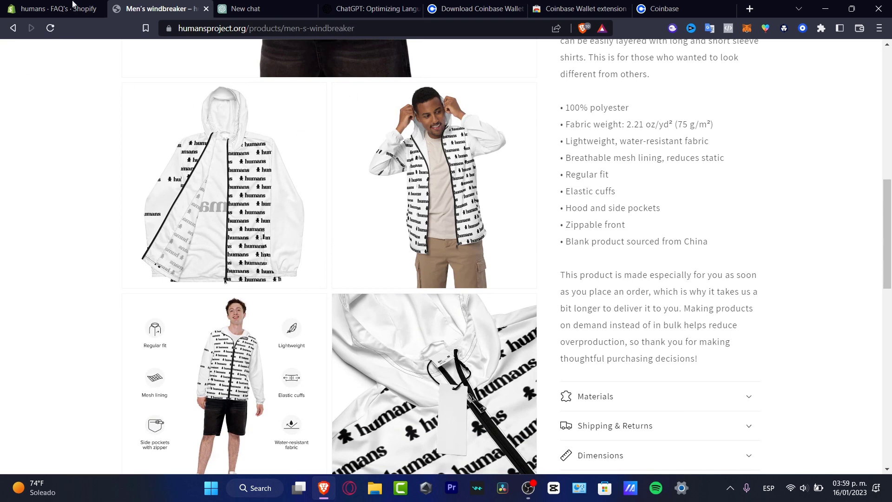
# Step: Continue the follow-up with 'compounds', correcting the misspelled ending
pyautogui.click(278, 7)
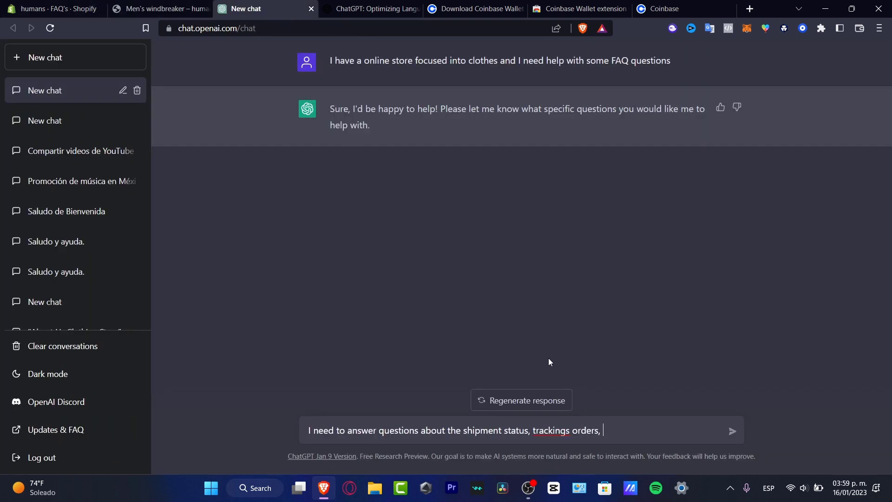
pyautogui.write('compount')
pyautogui.press('BackSpace')
# Step: Finish the word 'compounds' and send the follow-up message to ChatGPT
pyautogui.write('ds')
pyautogui.press('Return')
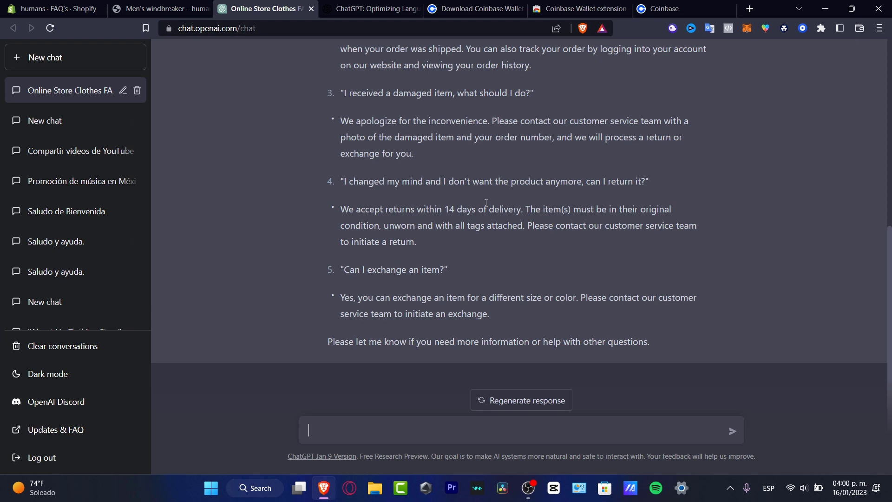
# Step: Select ChatGPT's full five-question FAQ reply, from question 1 through the exchanges answer
pyautogui.scroll(4, 438, 215)
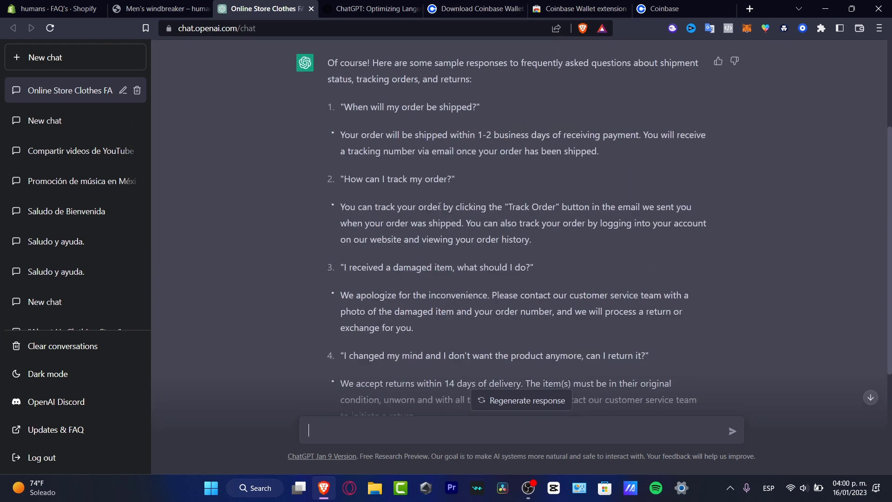
pyautogui.moveTo(369, 188); pyautogui.dragTo(688, 227)
pyautogui.moveTo(376, 269); pyautogui.dragTo(534, 270)
pyautogui.click(444, 298)
pyautogui.moveTo(444, 298); pyautogui.dragTo(616, 319)
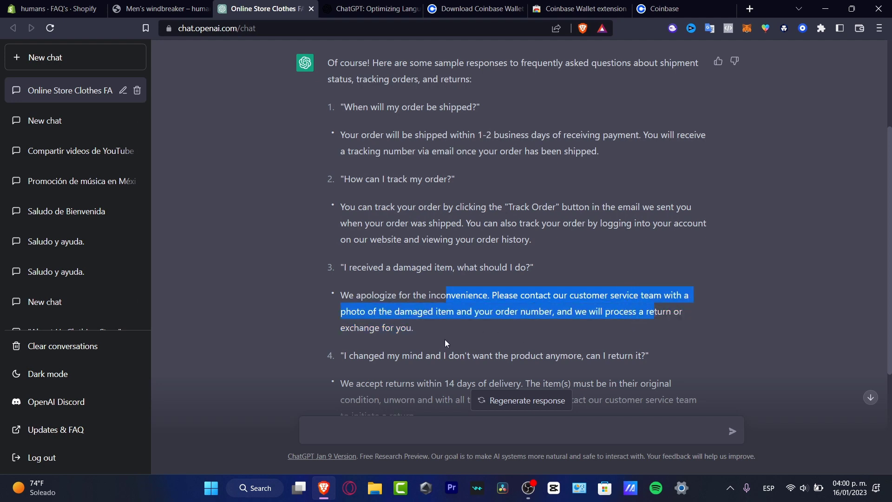
pyautogui.moveTo(444, 353); pyautogui.dragTo(617, 352)
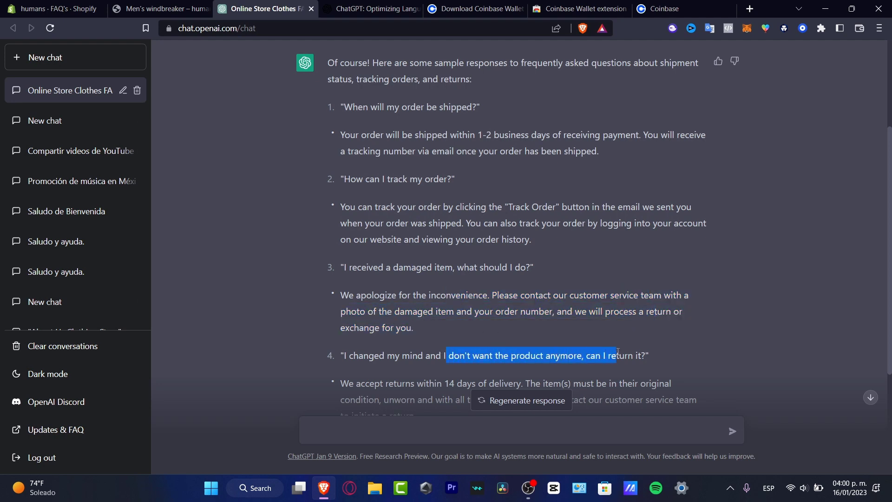
pyautogui.scroll(-4, 669, 367)
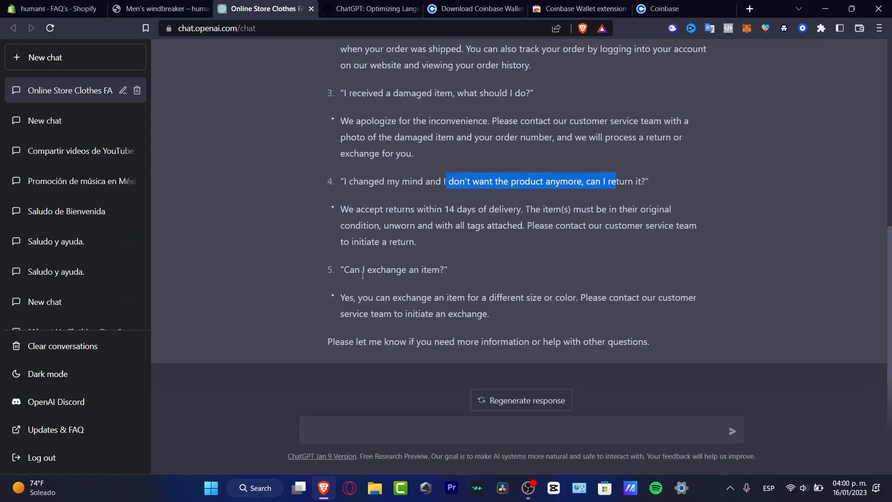
pyautogui.moveTo(362, 275); pyautogui.dragTo(450, 276)
pyautogui.scroll(4, 452, 274)
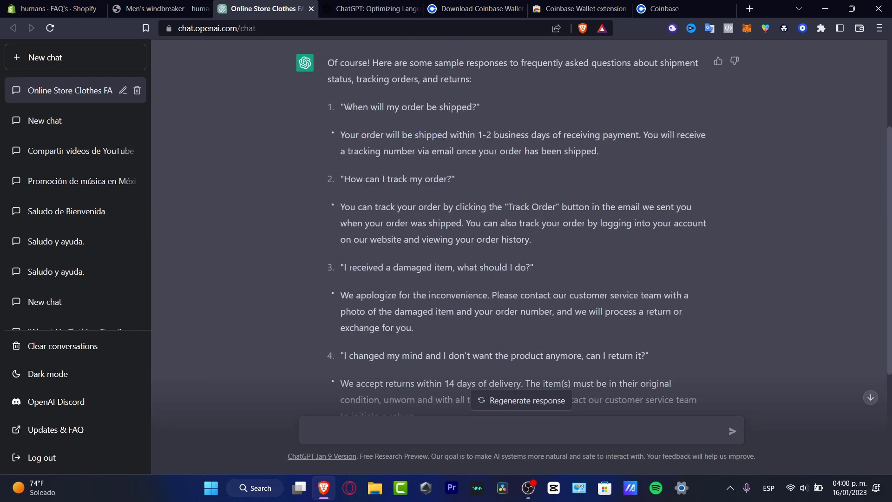
pyautogui.moveTo(334, 106); pyautogui.dragTo(559, 314)
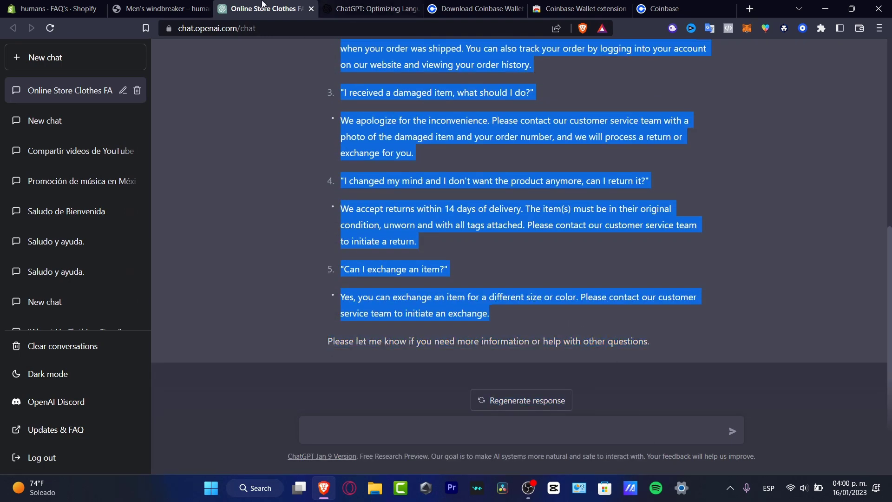
# Step: Show the Shopify FAQ's page content as HTML source and scroll through the code
pyautogui.click(162, 8)
pyautogui.click(55, 8)
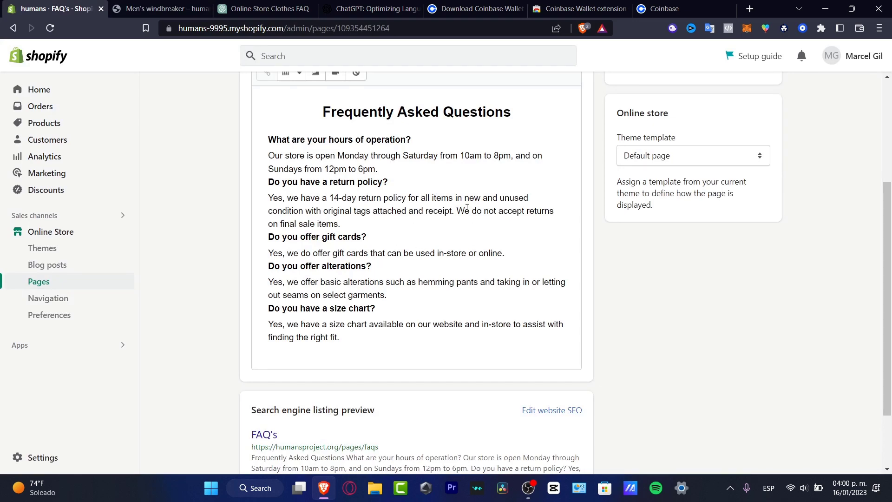
pyautogui.scroll(4, 450, 239)
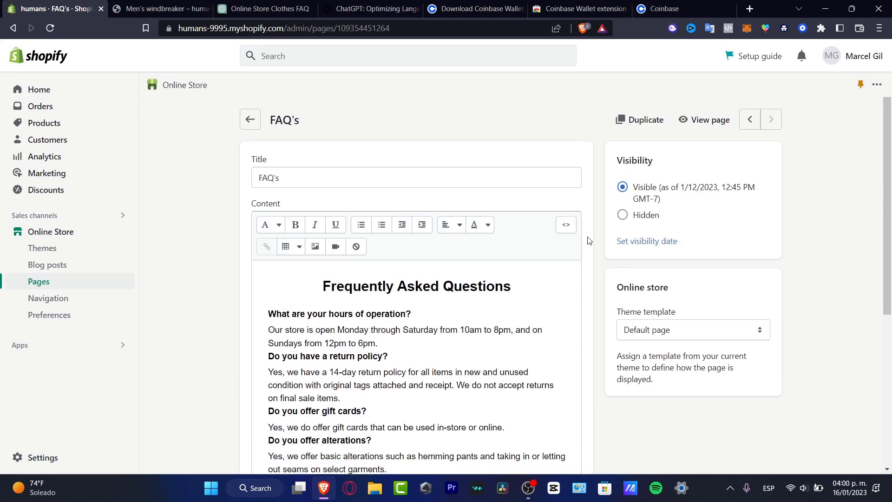
pyautogui.click(566, 224)
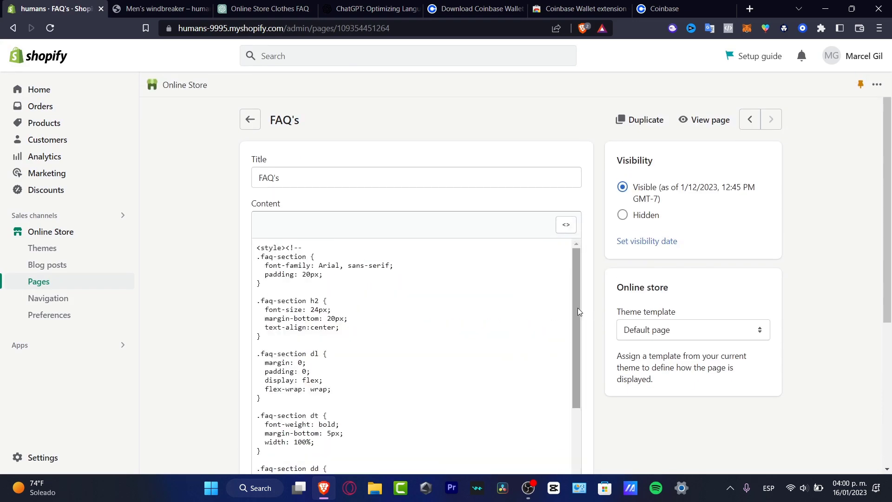
pyautogui.moveTo(577, 308); pyautogui.dragTo(589, 406)
pyautogui.scroll(-4, 590, 406)
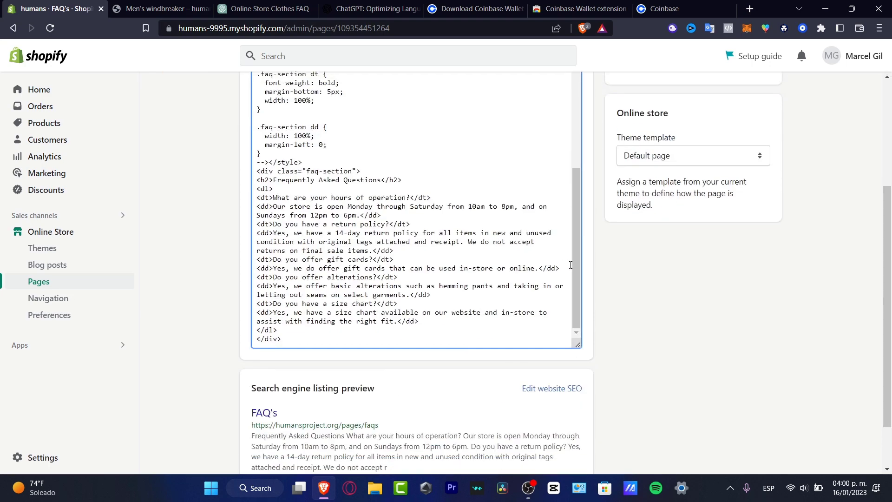
pyautogui.click(264, 6)
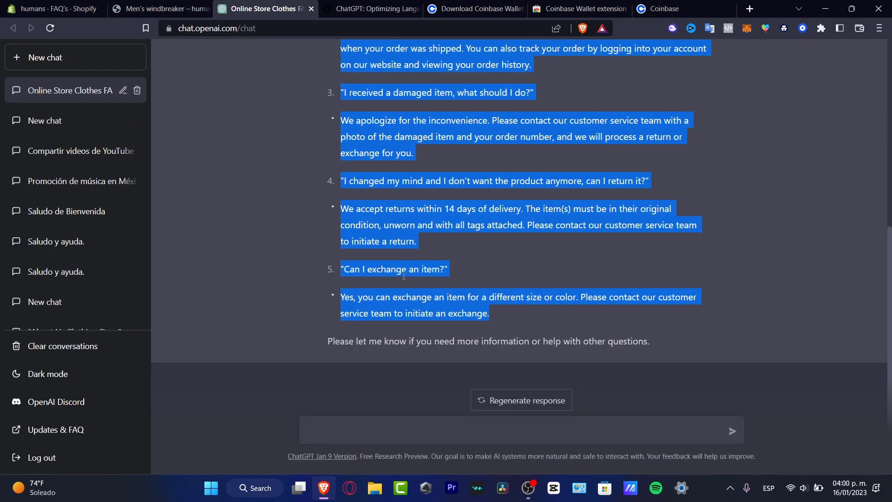
# Step: Send 'can you show me this example in a HTML file with a minimalistic style?'
pyautogui.click(375, 441)
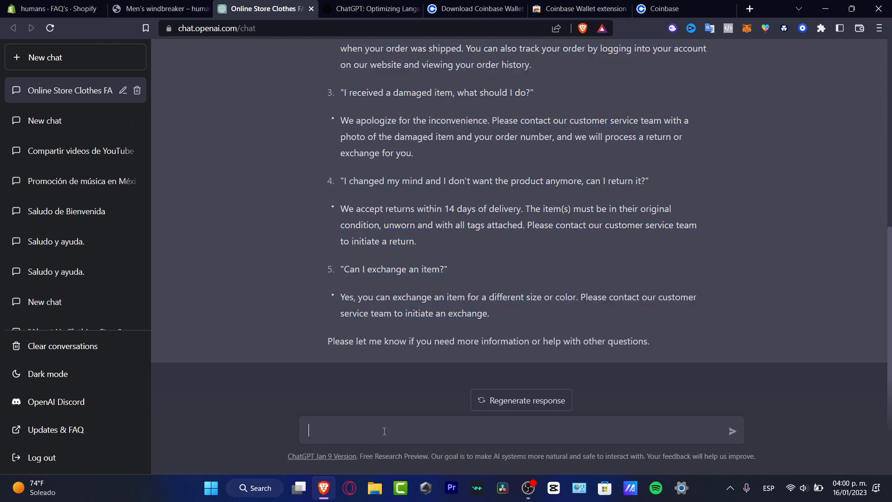
pyautogui.write('can you show me this exam')
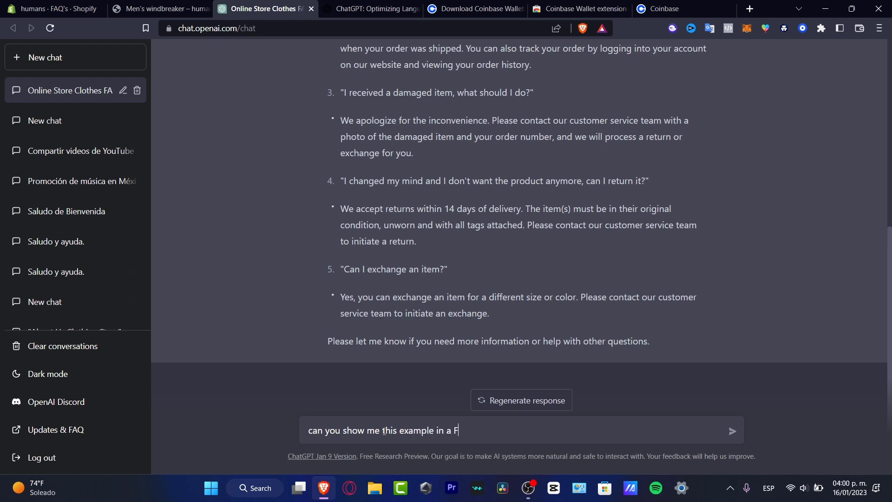
pyautogui.write('ple in a HTML file with a minimalist ')
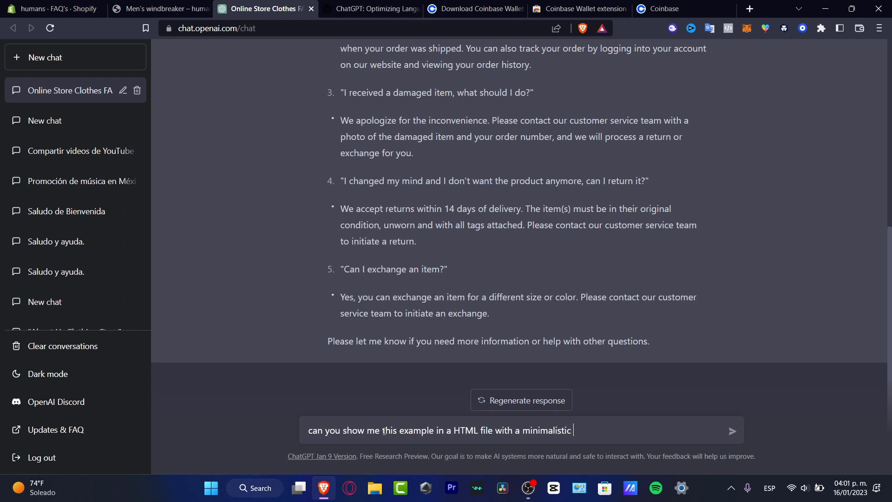
pyautogui.write('ic ds')
pyautogui.press('BackSpace')
pyautogui.press('BackSpace')
pyautogui.write('style?')
pyautogui.press('Return')
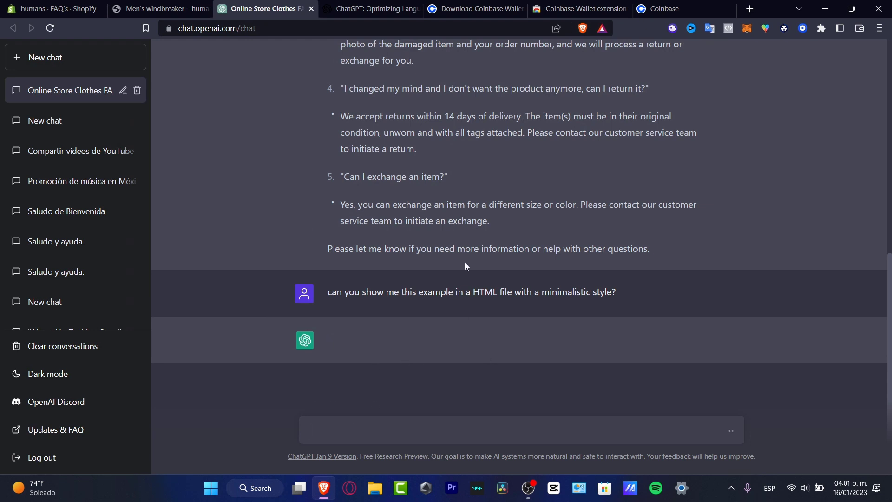
pyautogui.scroll(3, 573, 258)
pyautogui.scroll(-3, 573, 258)
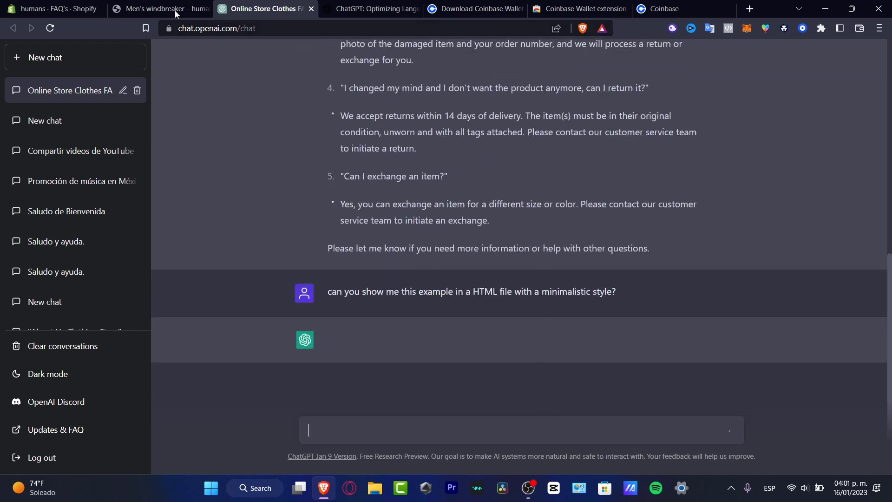
# Step: Return to the Shopify FAQ page's HTML editor and scroll through its .faq-section style rules
pyautogui.click(158, 6)
pyautogui.click(105, 5)
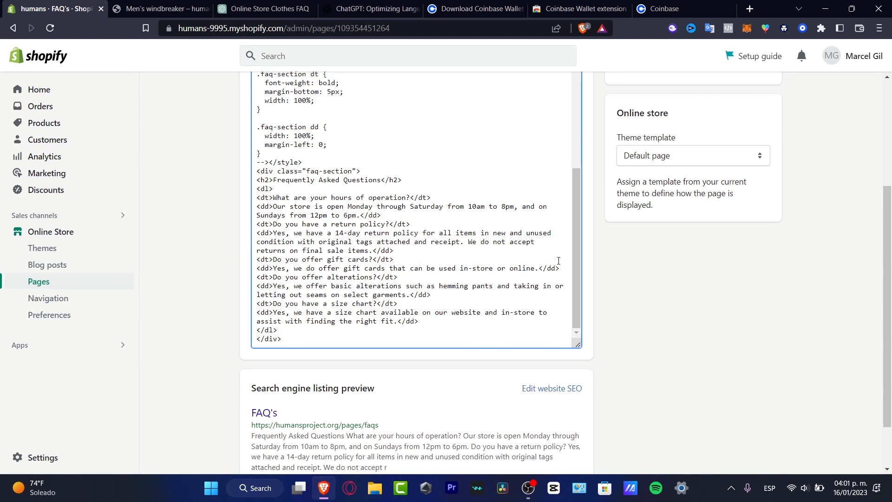
pyautogui.moveTo(564, 277); pyautogui.dragTo(572, 121)
pyautogui.scroll(4, 590, 253)
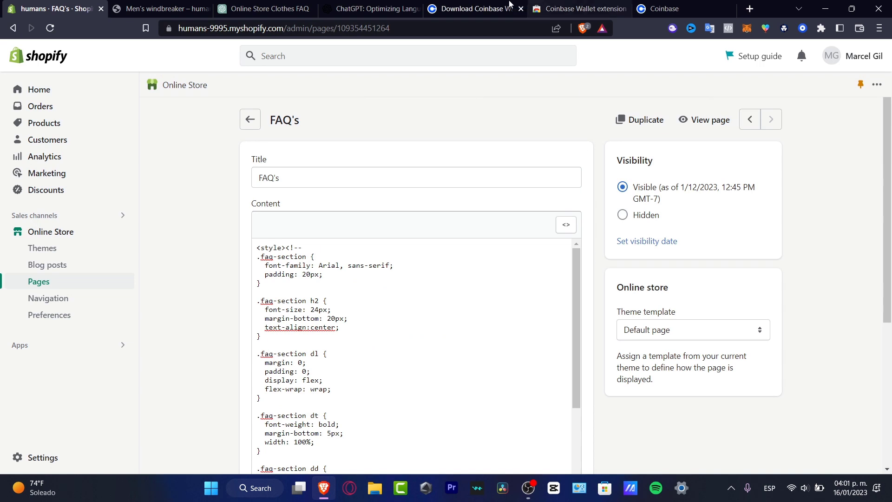
# Step: Check the ChatGPT blog and conversation, then open Apps from the Shopify sidebar
pyautogui.click(365, 5)
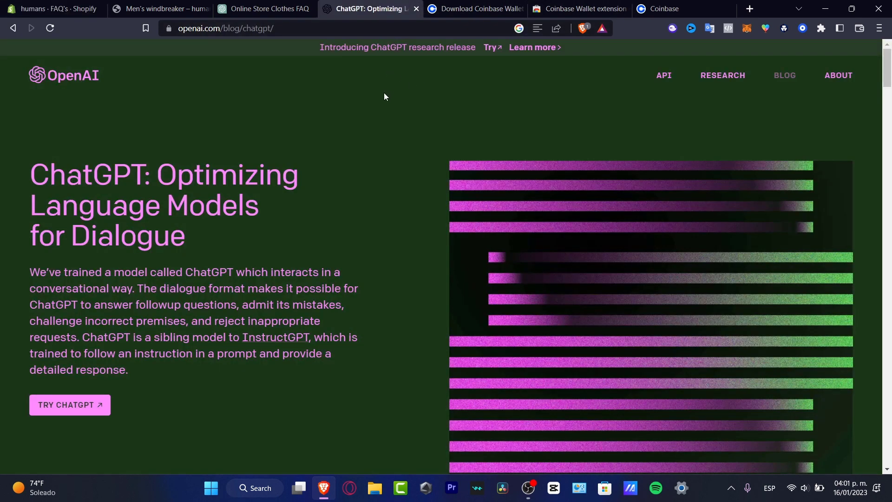
pyautogui.click(290, 7)
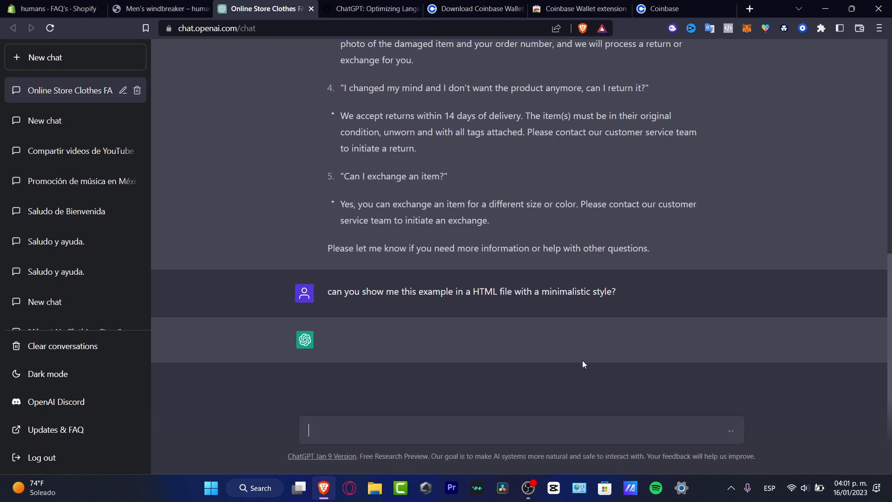
pyautogui.click(59, 8)
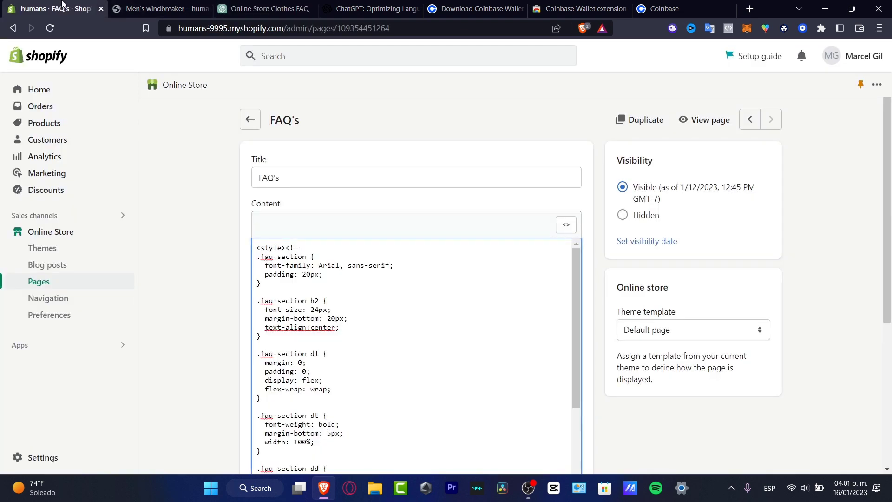
pyautogui.click(65, 343)
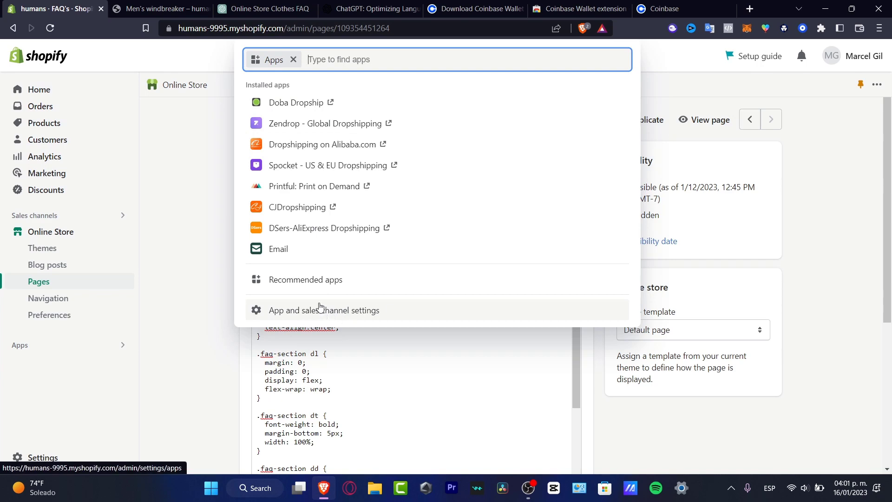
# Step: From Recommended apps, search the Shopify App Store for 'live chat' to list 459 apps
pyautogui.click(308, 281)
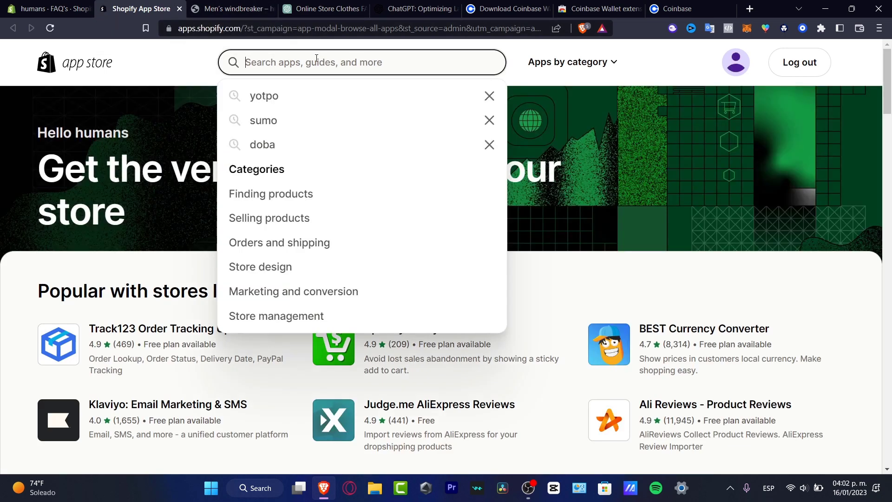
pyautogui.write('live')
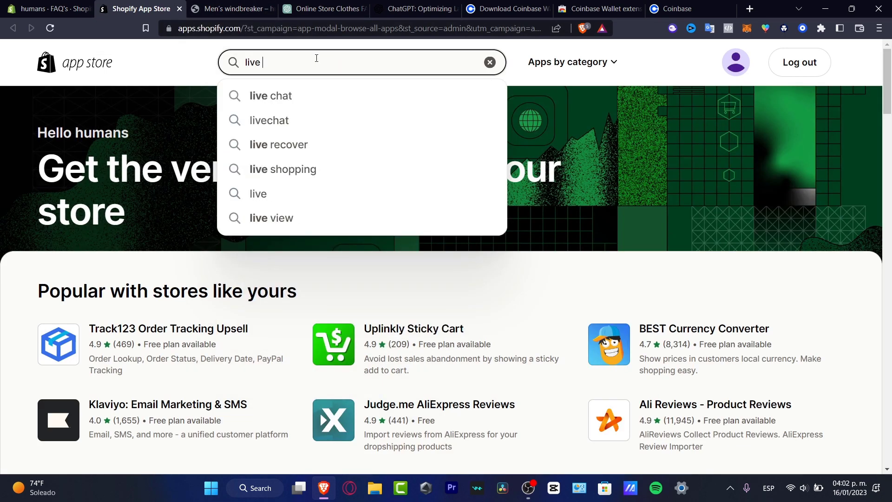
pyautogui.click(324, 124)
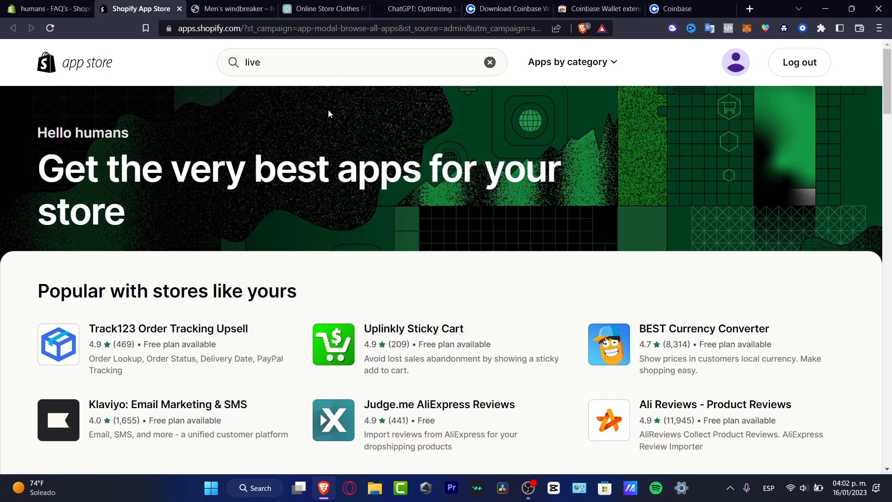
pyautogui.click(303, 62)
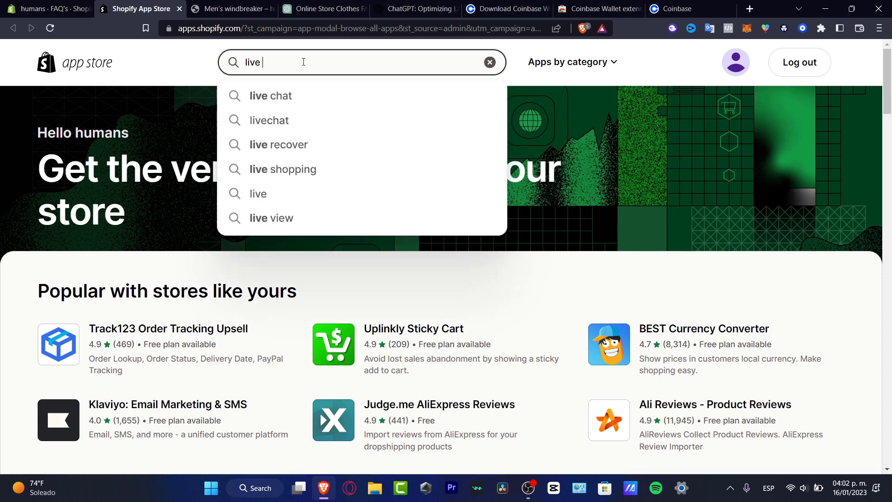
pyautogui.click(299, 94)
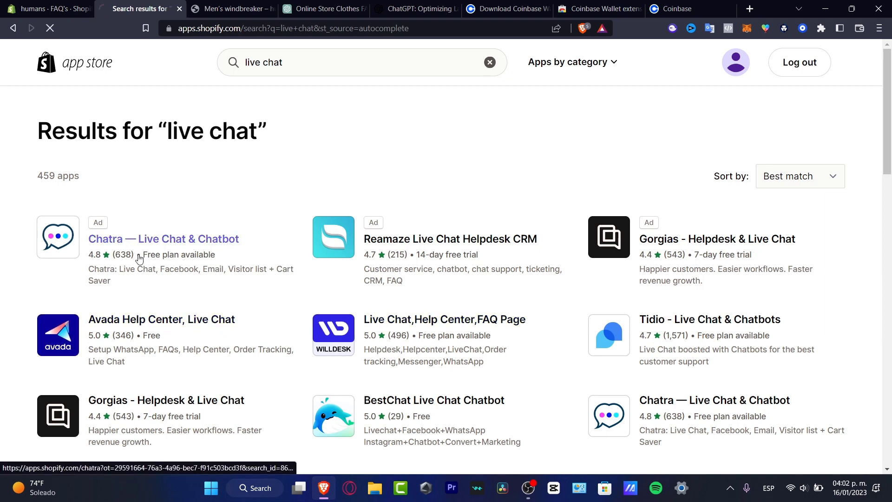
# Step: Open the Chatra — Live Chat & Chatbot listing and choose Add app
pyautogui.click(172, 269)
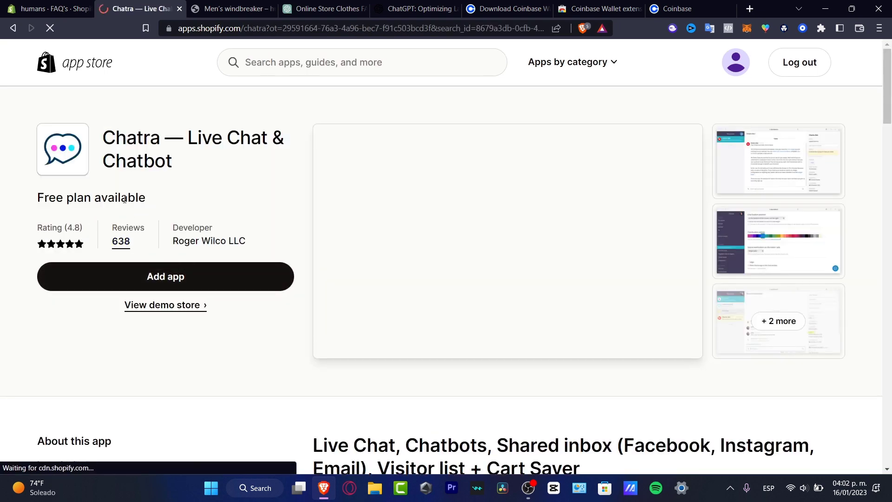
pyautogui.click(191, 284)
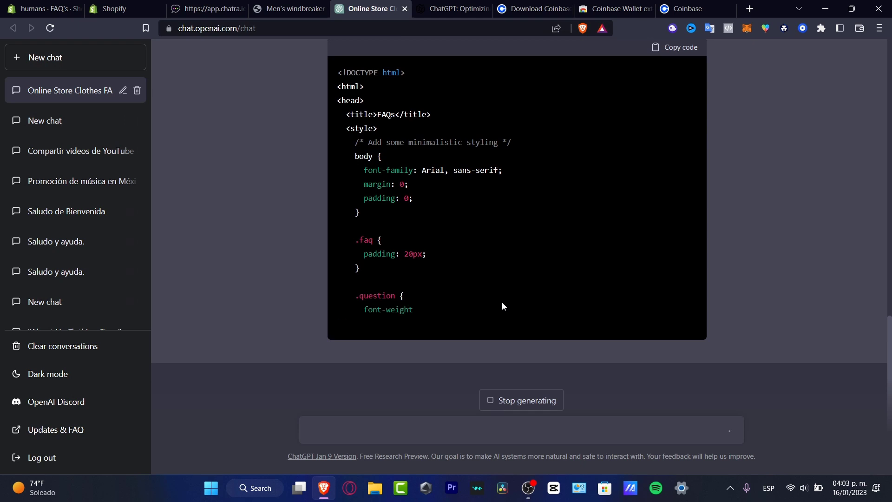
# Step: Scroll the ChatGPT chat to follow the minimalist HTML FAQ code as it generates
pyautogui.scroll(3, 501, 302)
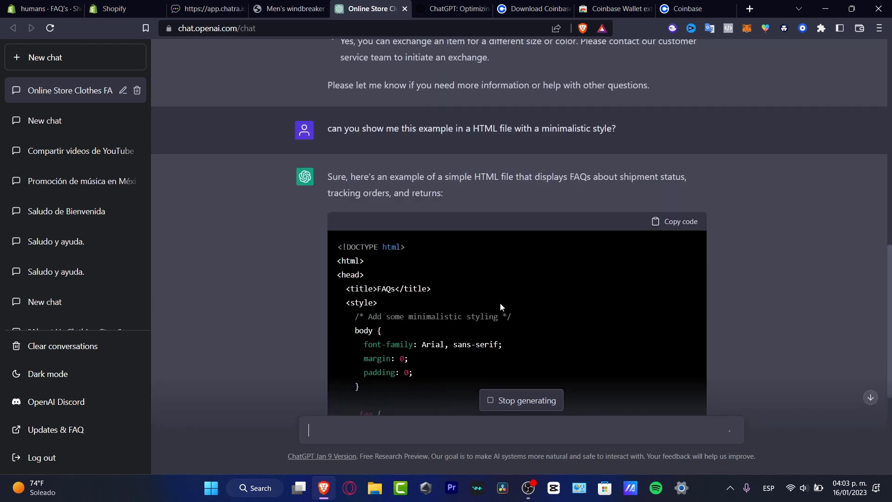
pyautogui.scroll(8, 551, 229)
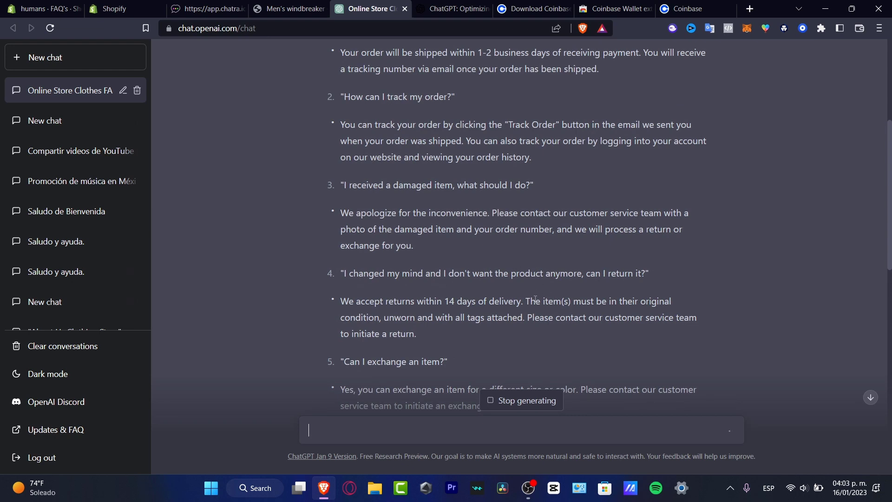
pyautogui.scroll(-4, 534, 302)
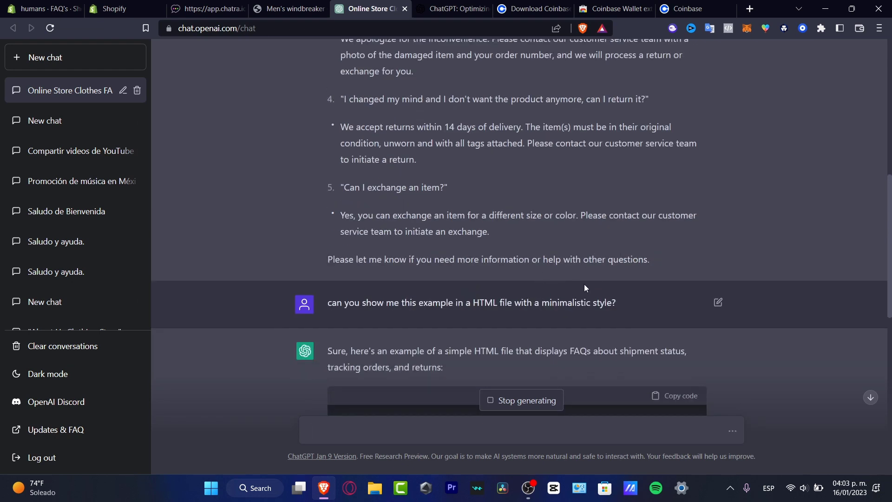
pyautogui.scroll(-10, 584, 288)
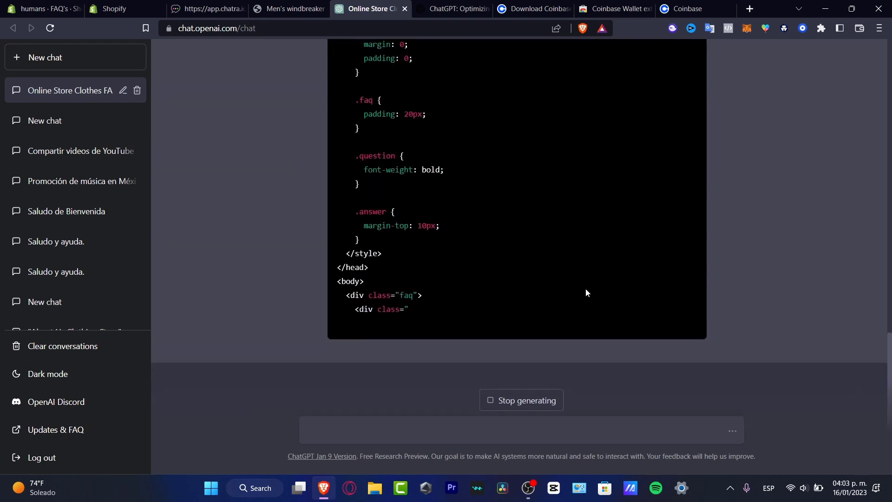
pyautogui.scroll(7, 585, 288)
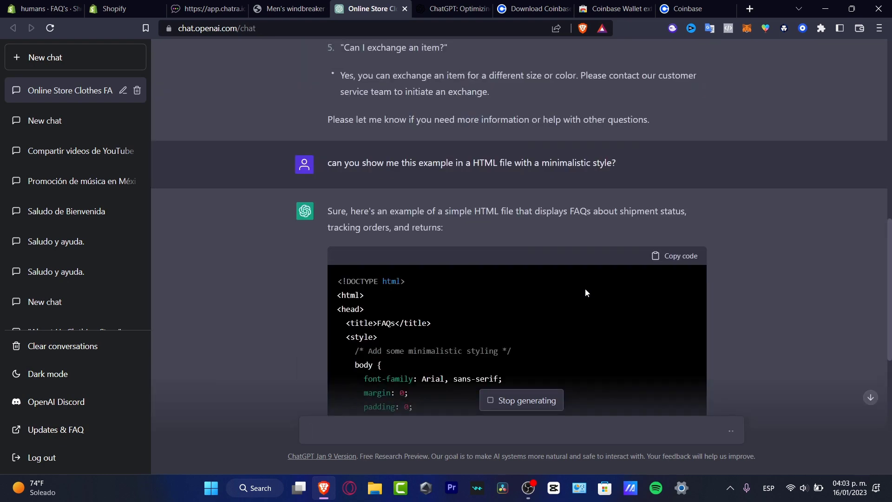
pyautogui.scroll(-4, 584, 289)
pyautogui.scroll(-4, 580, 283)
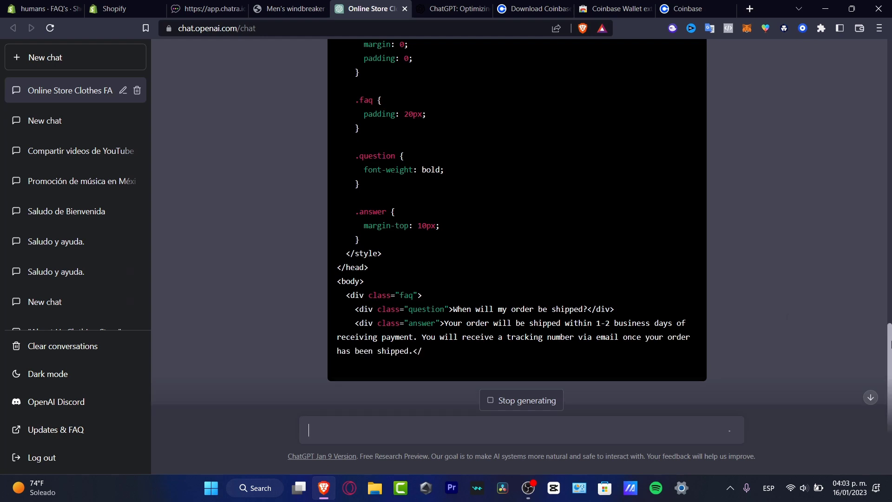
pyautogui.moveTo(889, 344); pyautogui.dragTo(801, 295)
# Step: In the FAQ's page editor, dismiss the apps pop-up and add a new line after the final </div>
pyautogui.click(125, 8)
pyautogui.click(44, 9)
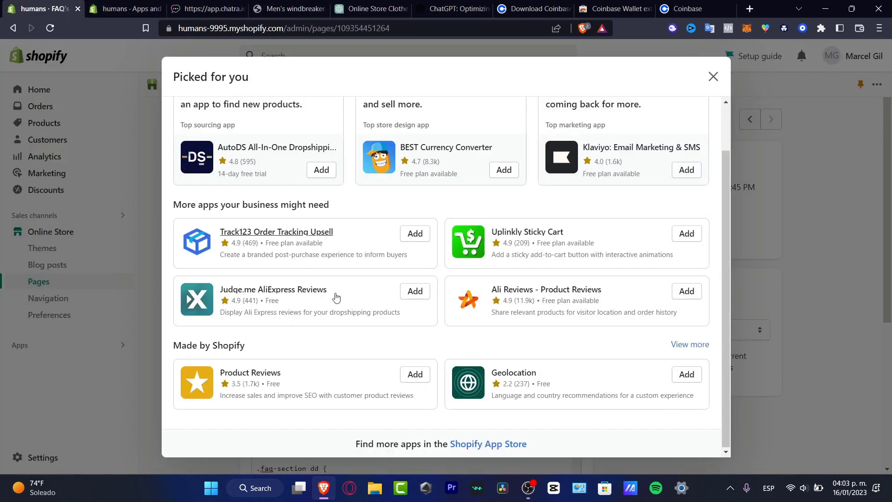
pyautogui.click(828, 302)
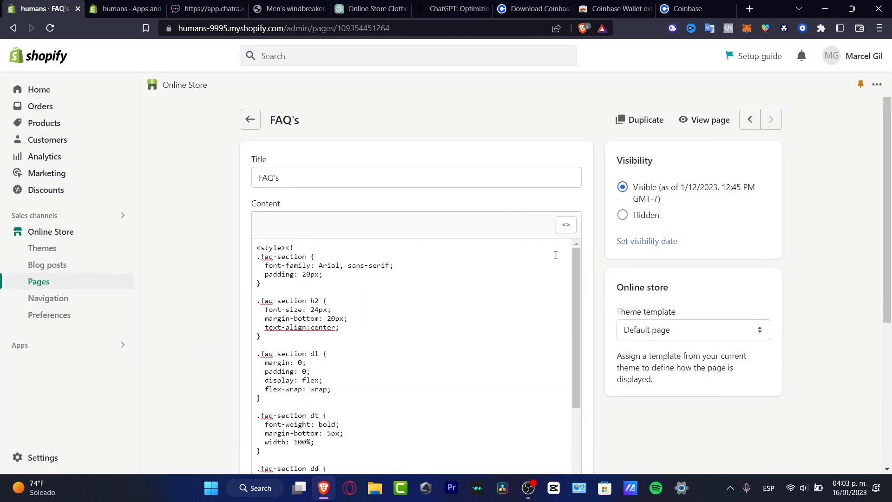
pyautogui.moveTo(576, 268); pyautogui.dragTo(576, 362)
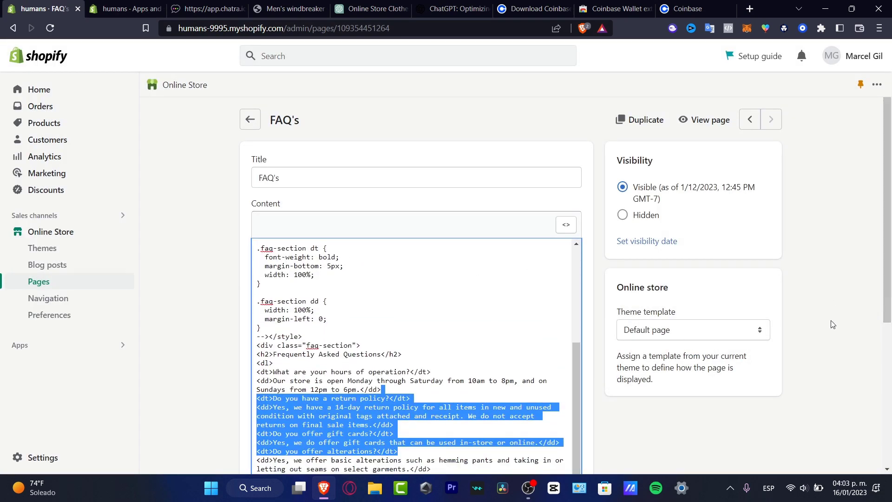
pyautogui.scroll(-4, 830, 325)
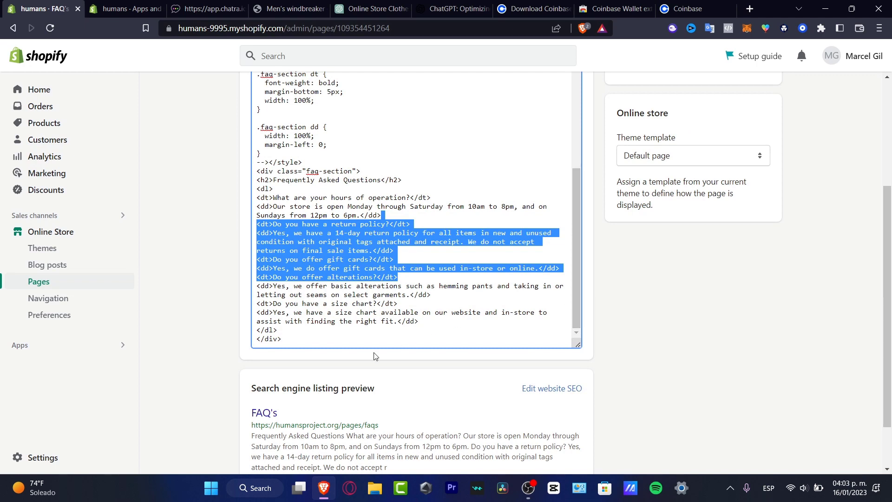
pyautogui.click(322, 343)
pyautogui.press('Return')
pyautogui.press('Return')
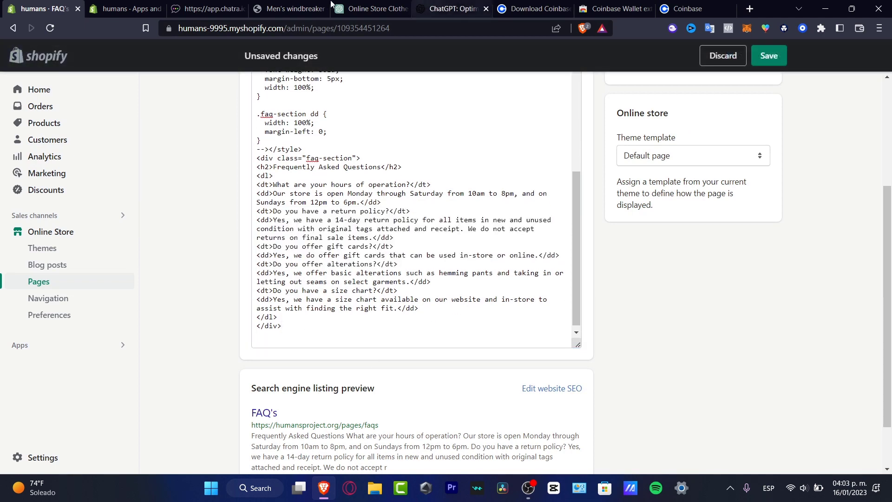
# Step: Copy ChatGPT's HTML FAQ code, paste it at the end of the content, and save the page
pyautogui.click(284, 8)
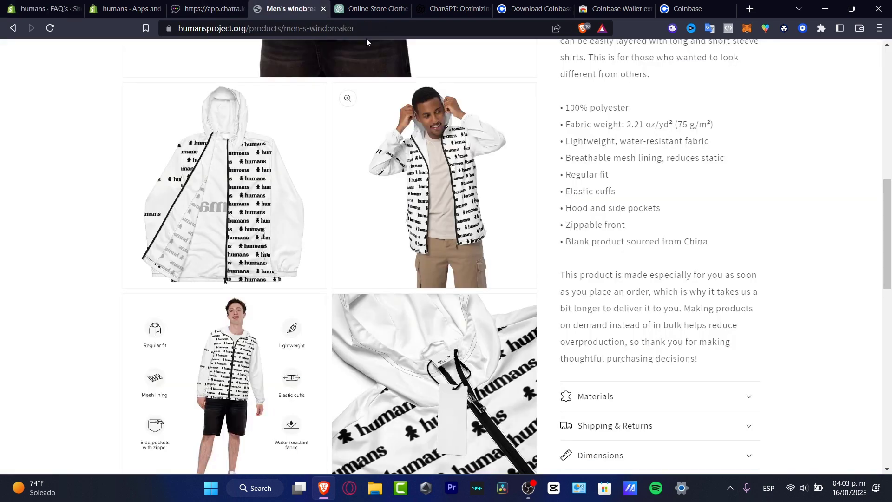
pyautogui.click(323, 8)
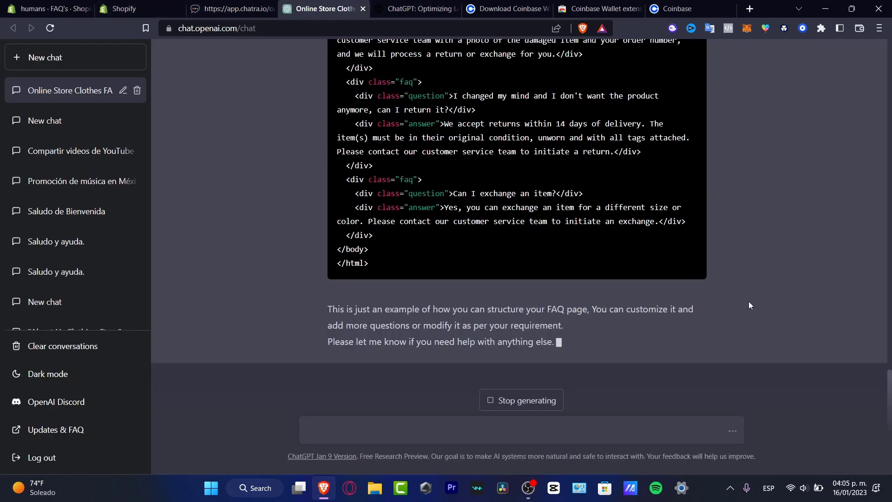
pyautogui.click(46, 9)
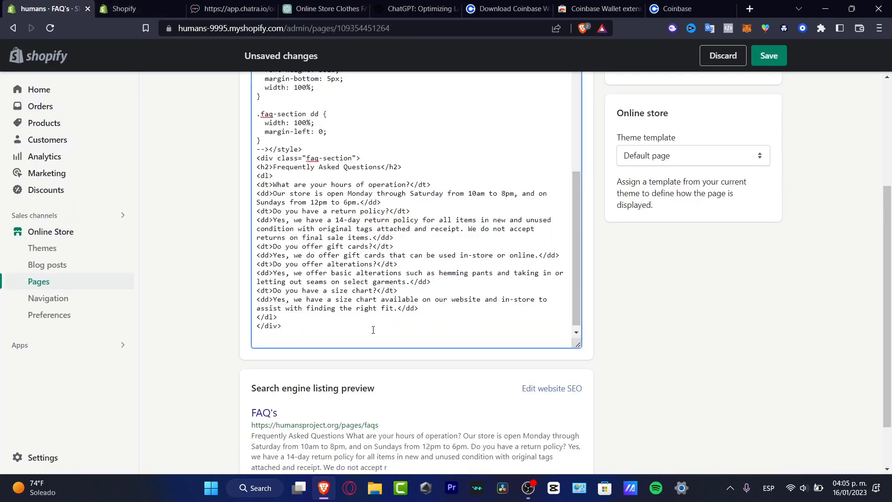
pyautogui.hotkey('ctrl', 'v')
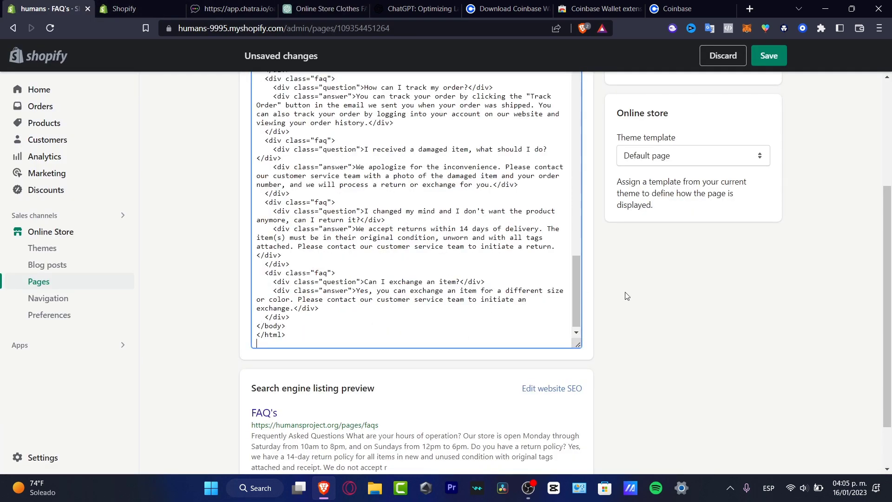
pyautogui.scroll(4, 597, 208)
pyautogui.click(769, 55)
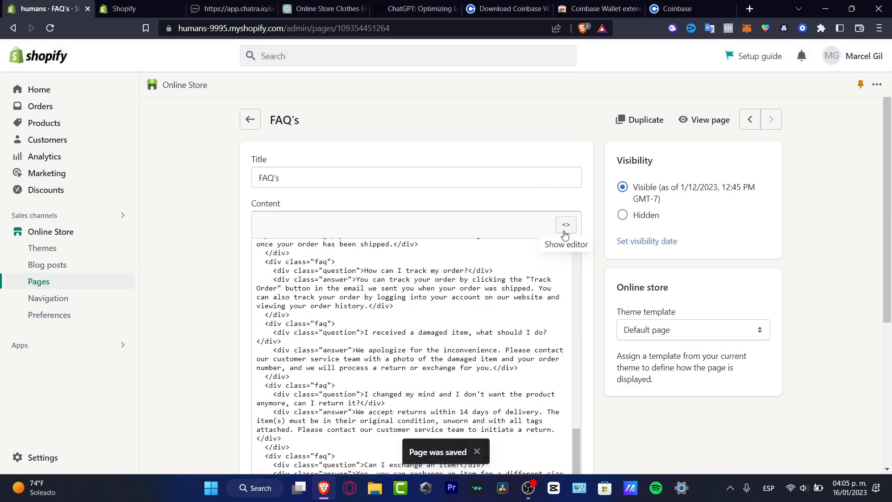
# Step: Switch the FAQ's content to formatted view, scroll through the rendered answers, then return to ChatGPT
pyautogui.click(565, 224)
pyautogui.scroll(-3, 585, 258)
pyautogui.scroll(-1, 585, 260)
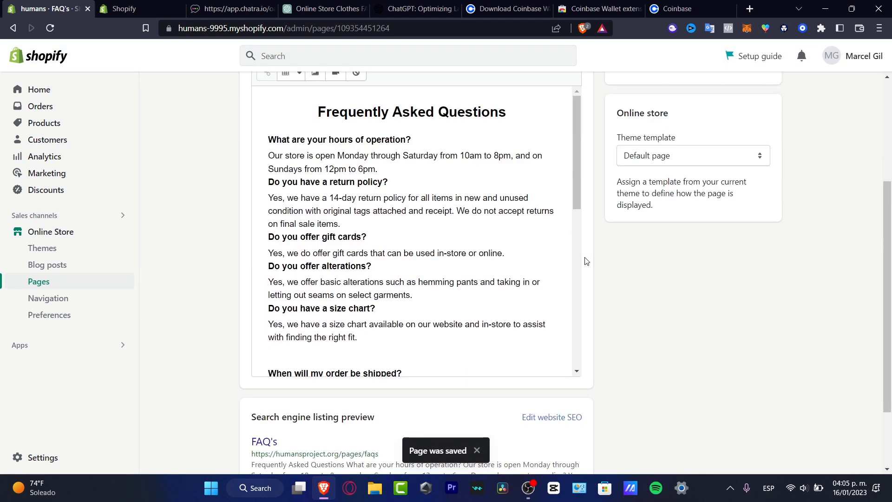
pyautogui.moveTo(576, 182); pyautogui.dragTo(591, 360)
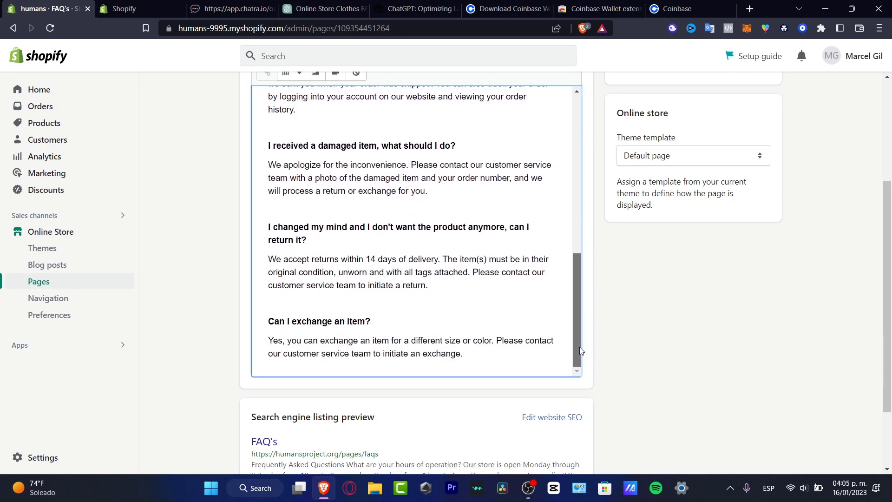
pyautogui.click(336, 7)
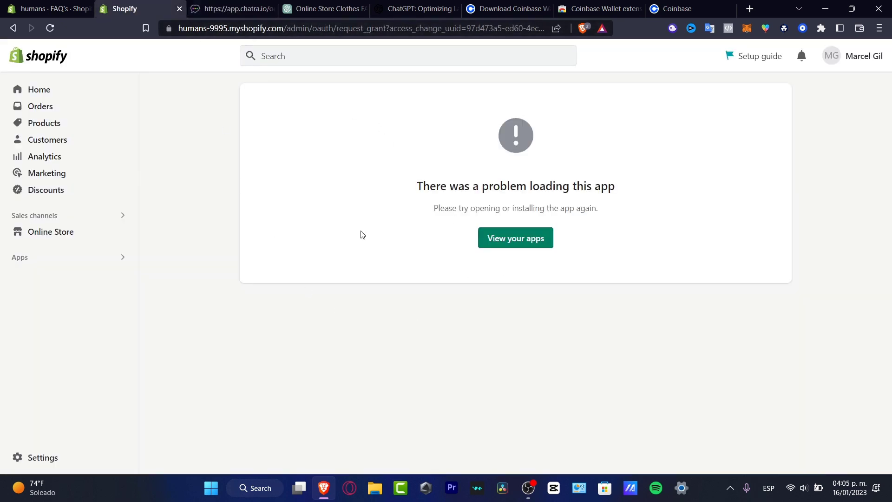
# Step: Open Online Store > Themes, close the Chatra tab, and show Dawn 7.0.1 as current theme
pyautogui.click(78, 237)
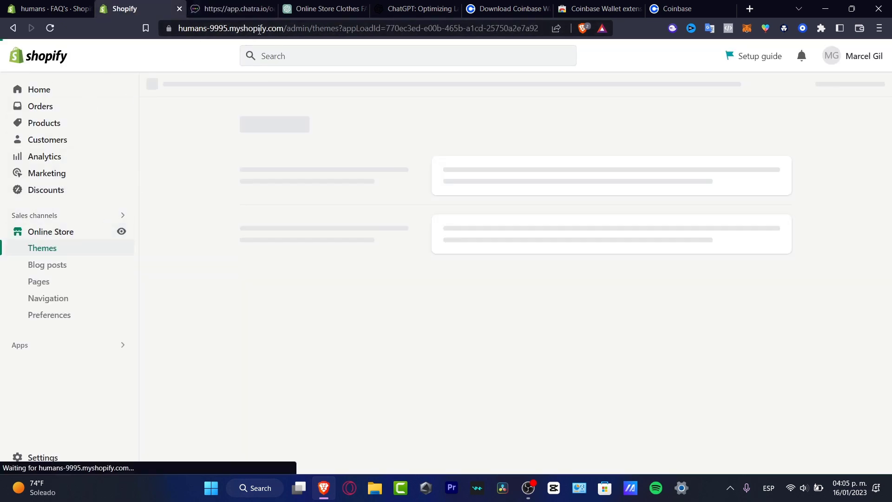
pyautogui.click(247, 5)
pyautogui.click(271, 9)
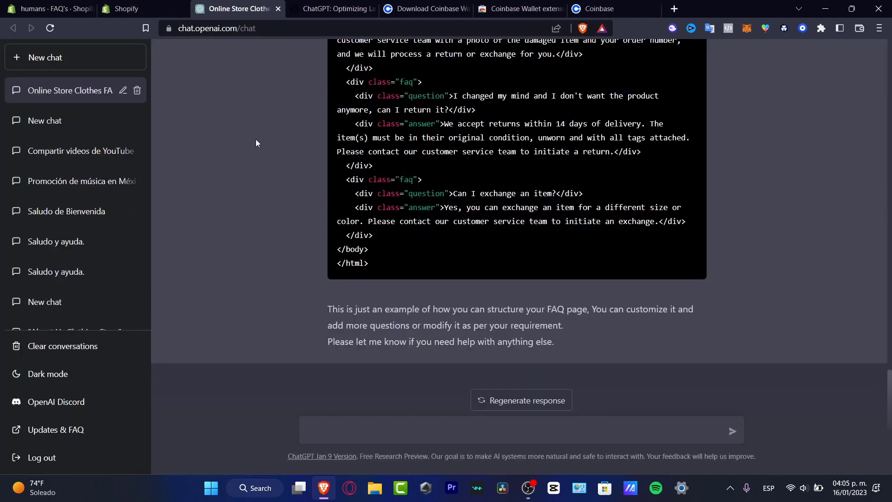
pyautogui.scroll(10, 473, 330)
pyautogui.scroll(-20, 472, 331)
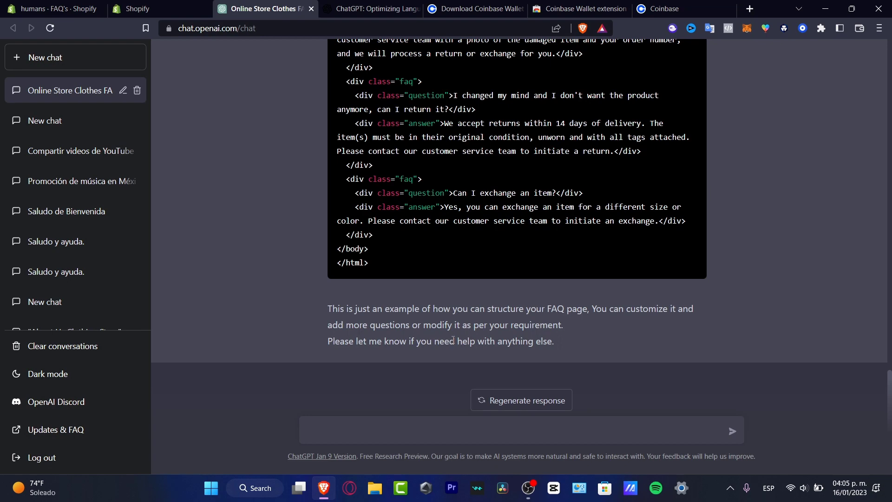
pyautogui.scroll(15, 497, 254)
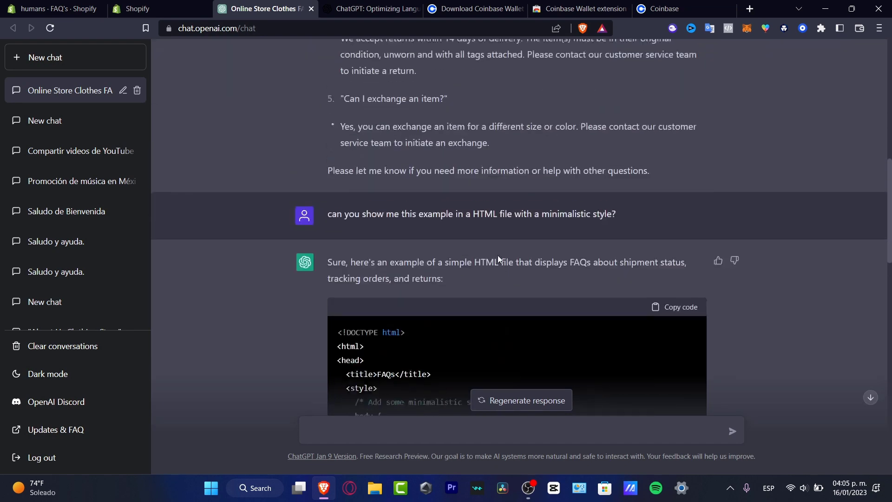
pyautogui.scroll(8, 498, 255)
pyautogui.scroll(-20, 497, 255)
pyautogui.hotkey('ctrl', 'shift', 'Tab')
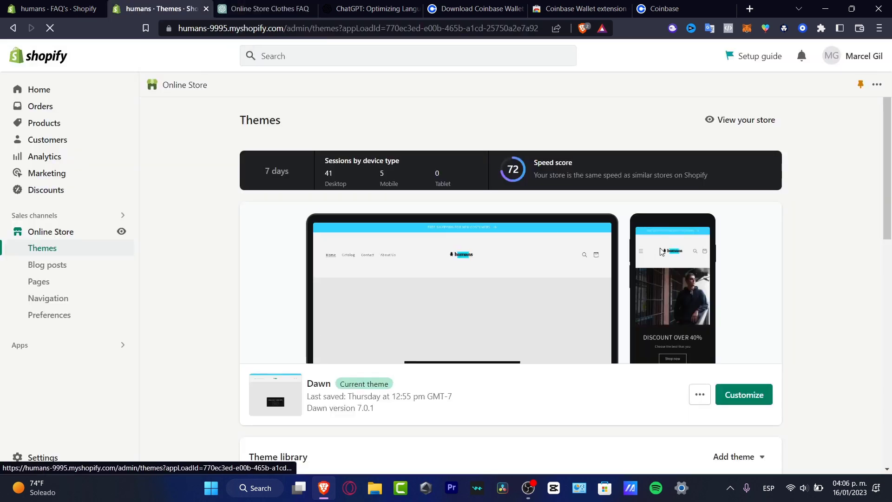
pyautogui.scroll(-8, 856, 328)
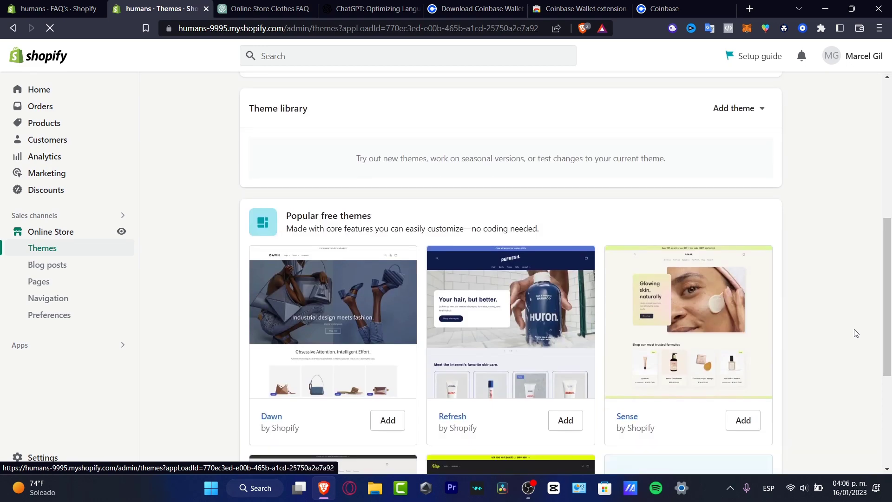
pyautogui.scroll(8, 856, 332)
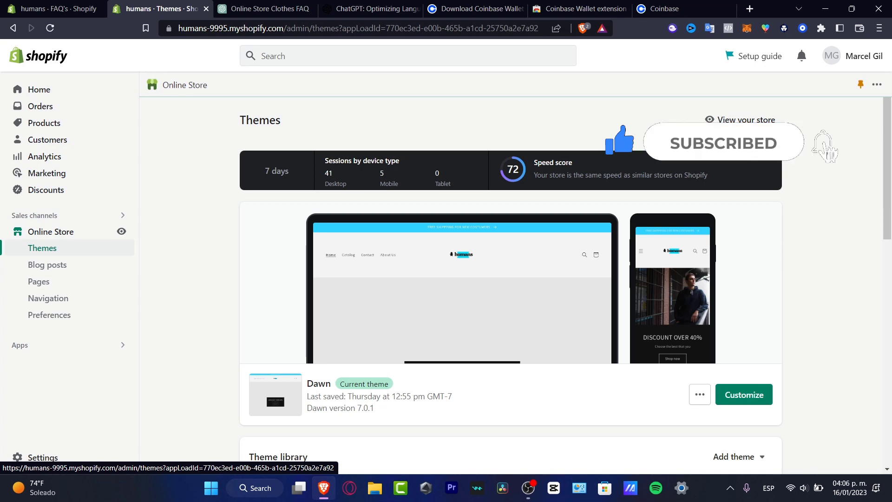
# Step: Go back to the 'Online Store Clothes FAQ' ChatGPT chat and scroll up through the HTML code
pyautogui.click(267, 9)
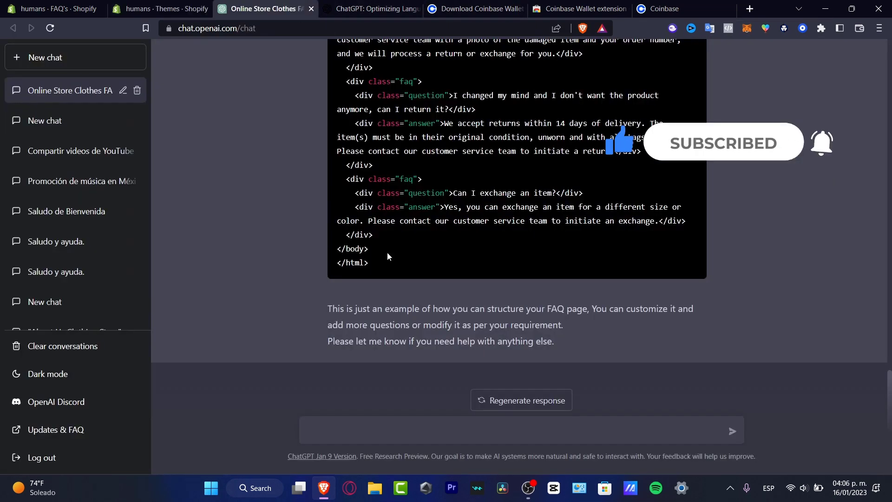
pyautogui.scroll(3, 548, 344)
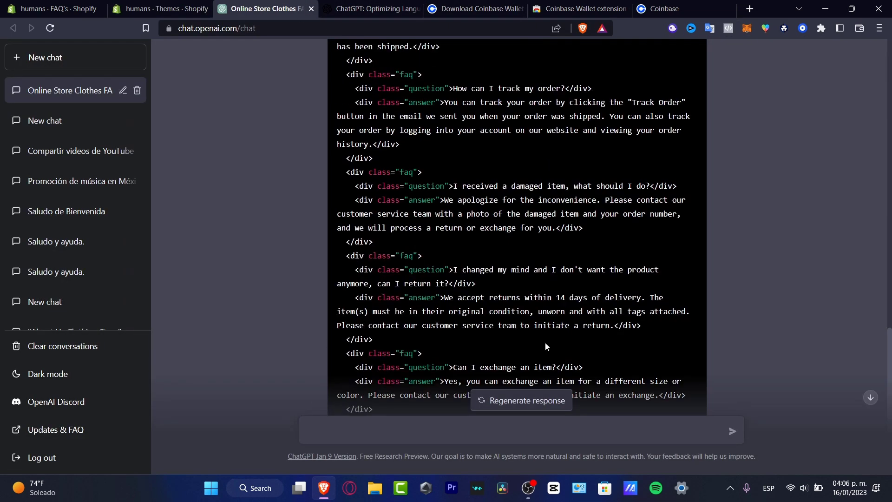